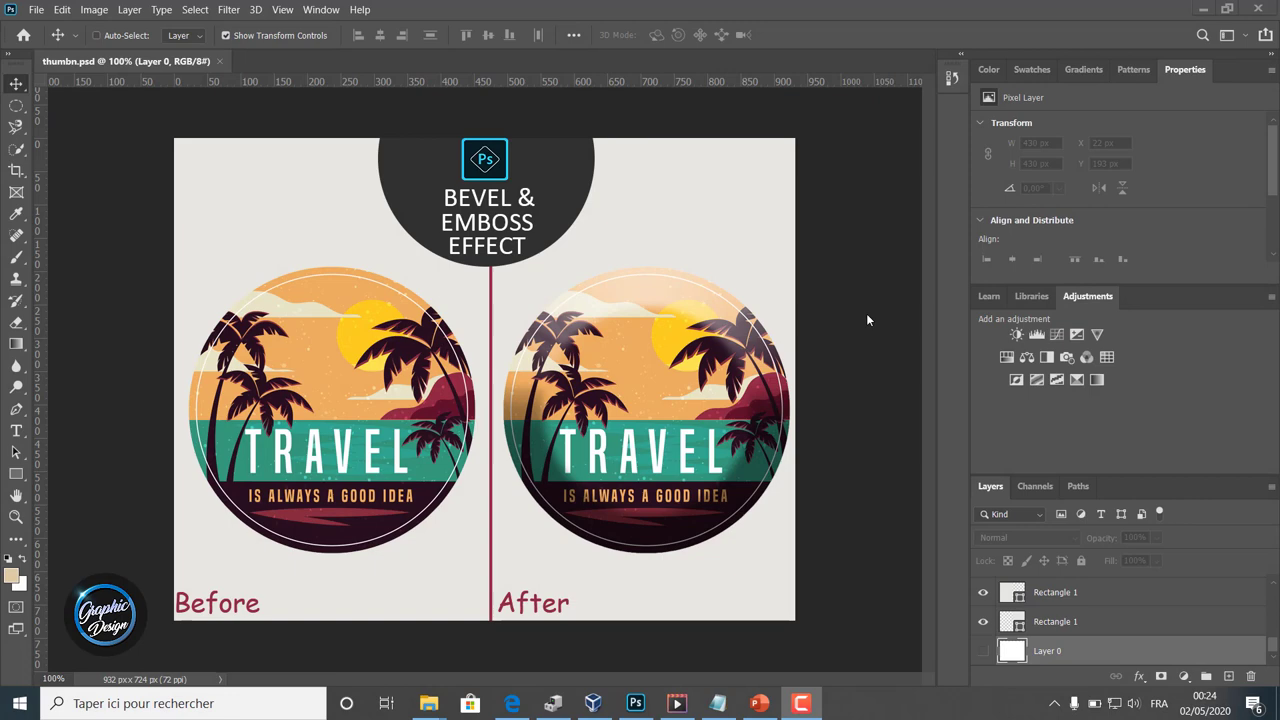
Scroll to Layer 13 and toggle its Bevel & Emboss effect off and on to compare the After badge.
click(1274, 637)
drag(1273, 655, 1273, 646)
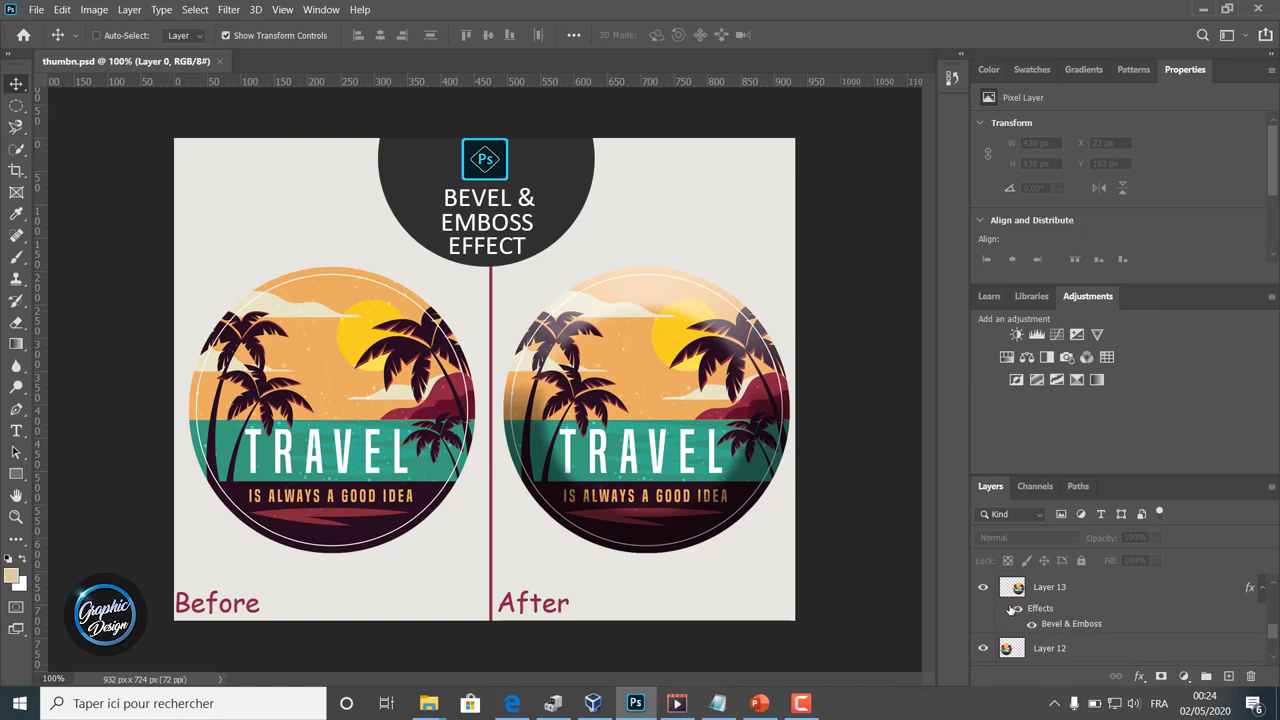
click(1017, 610)
click(1017, 610)
click(1017, 610)
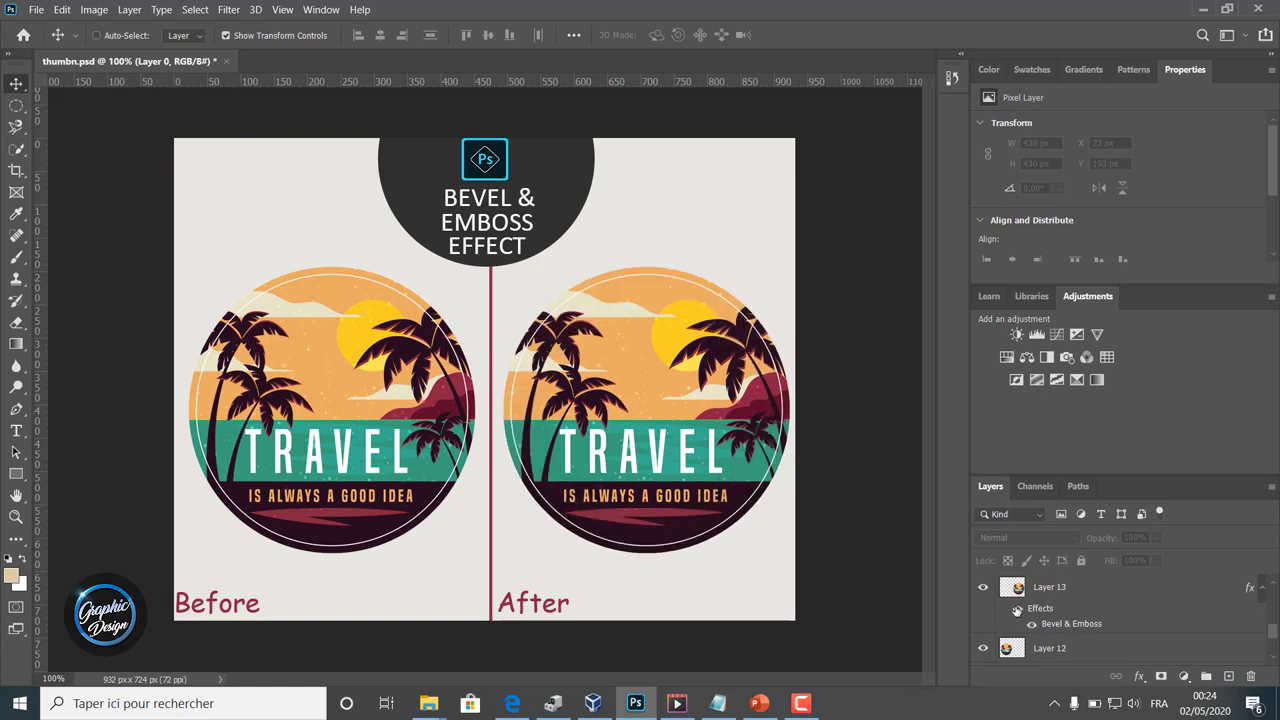
click(1017, 610)
click(1017, 610)
click(1017, 610)
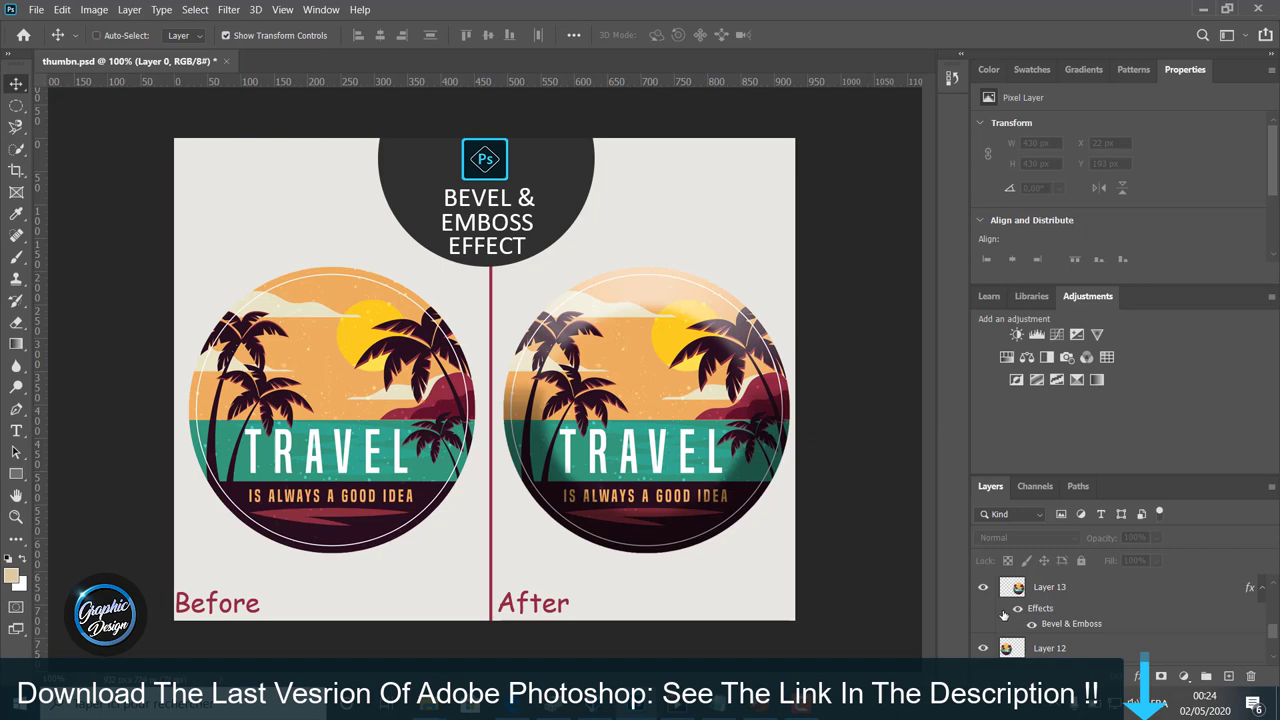
Hide Layer 13's bevel, select Layer 12 (Before badge), toggle its visibility, and open the layer styles menu.
click(1018, 609)
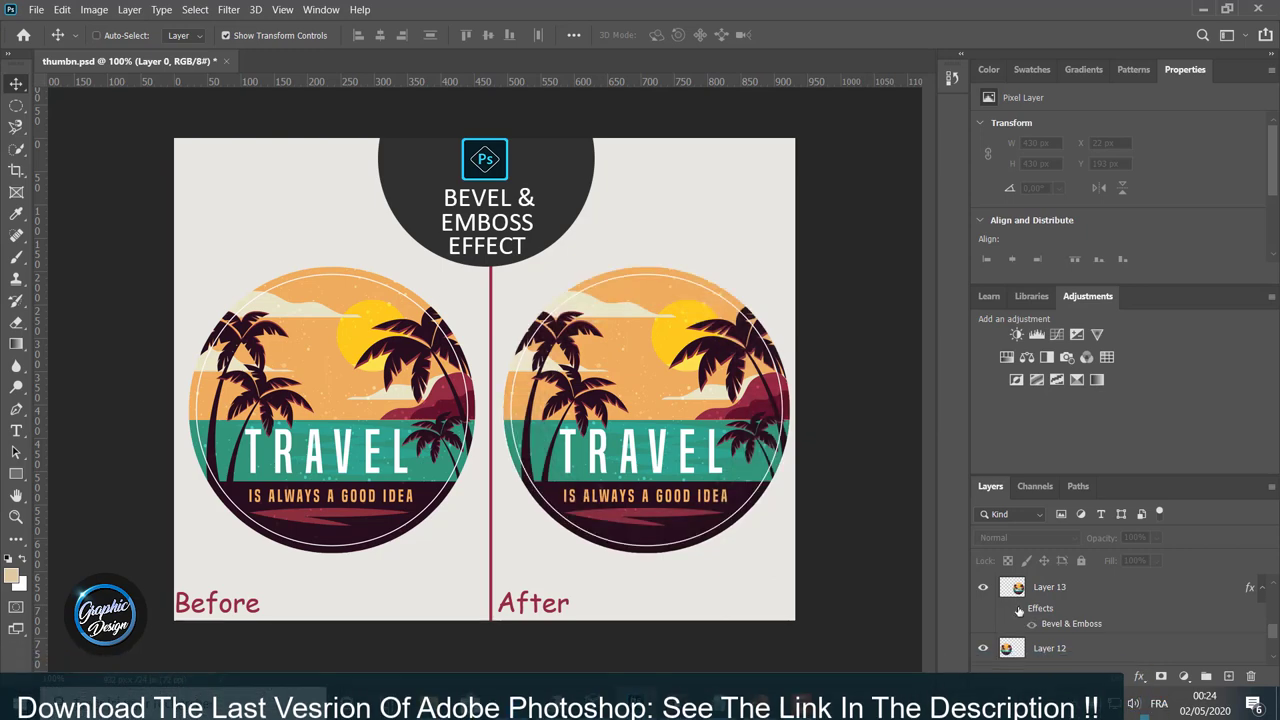
click(1049, 649)
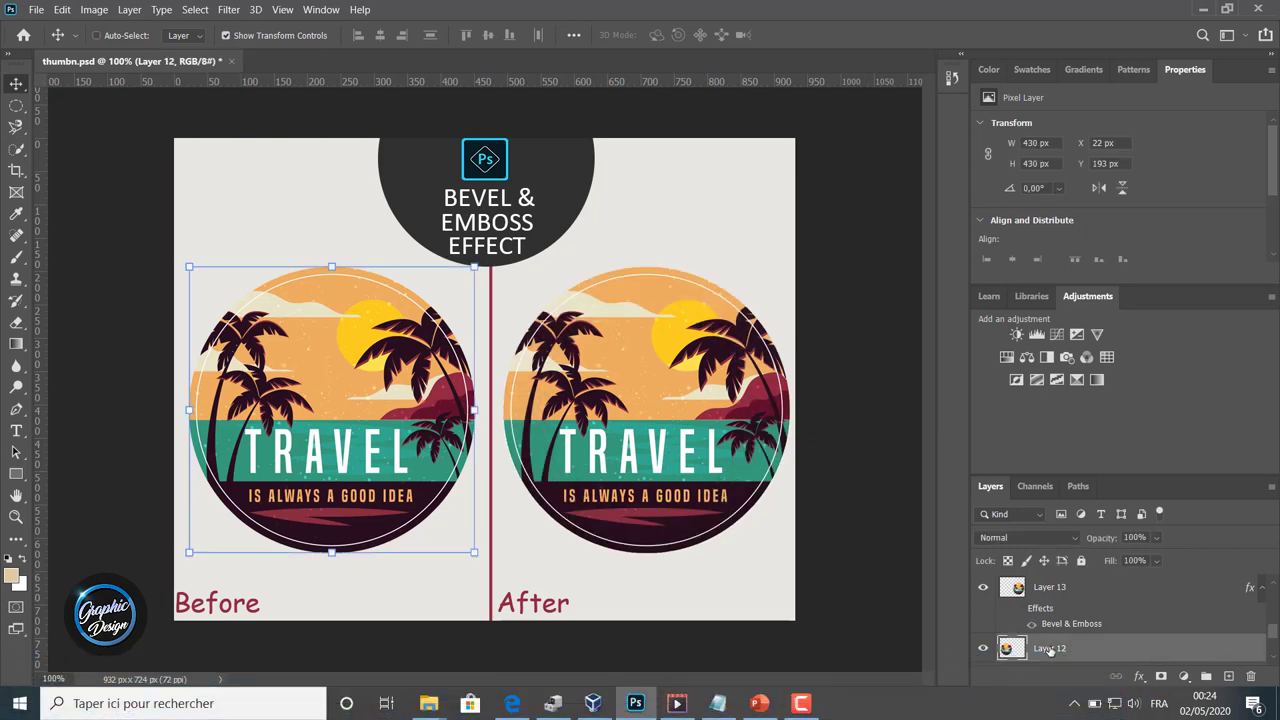
click(986, 649)
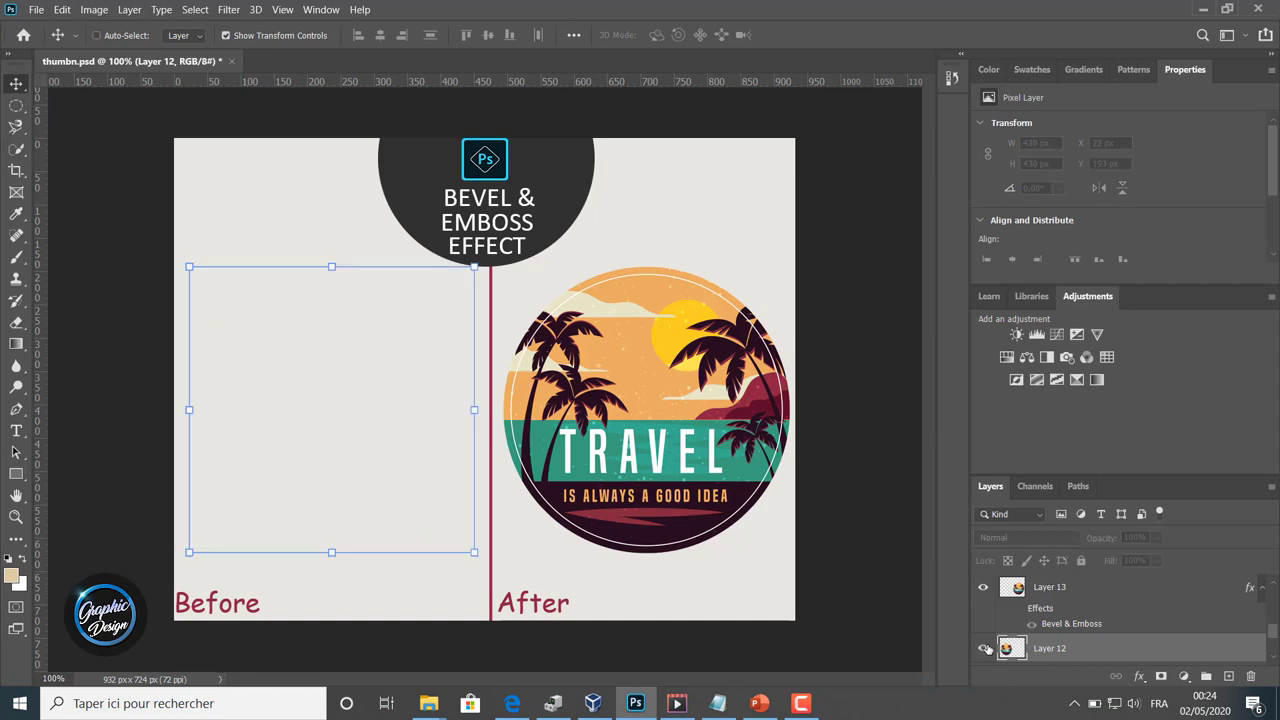
click(986, 649)
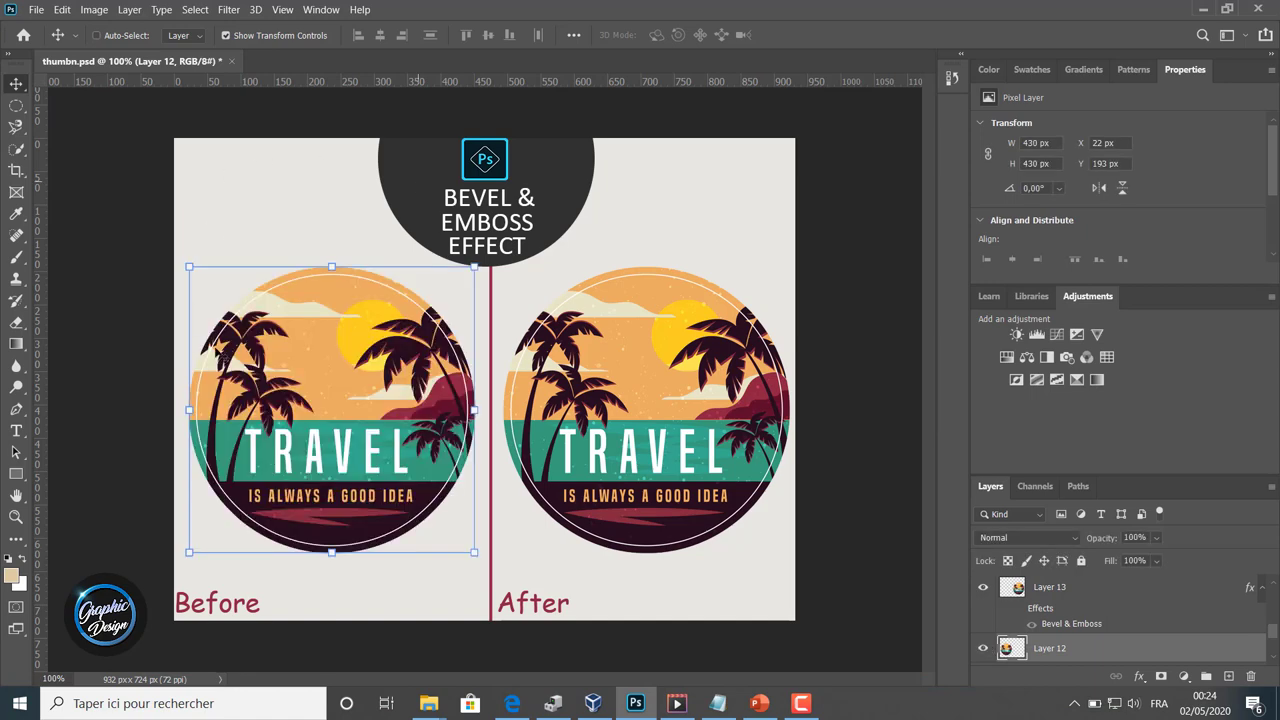
click(1139, 677)
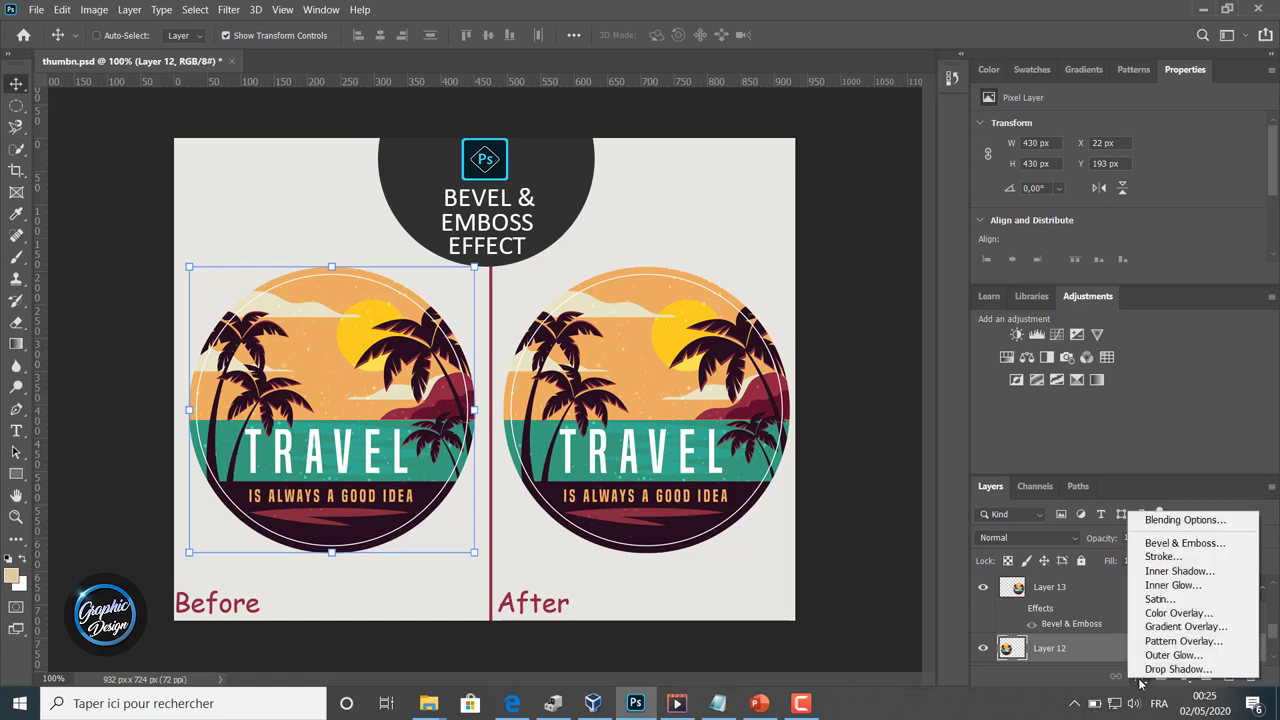
Add Bevel & Emboss to Layer 12 with Inner Bevel style and Chisel Hard technique.
click(1166, 544)
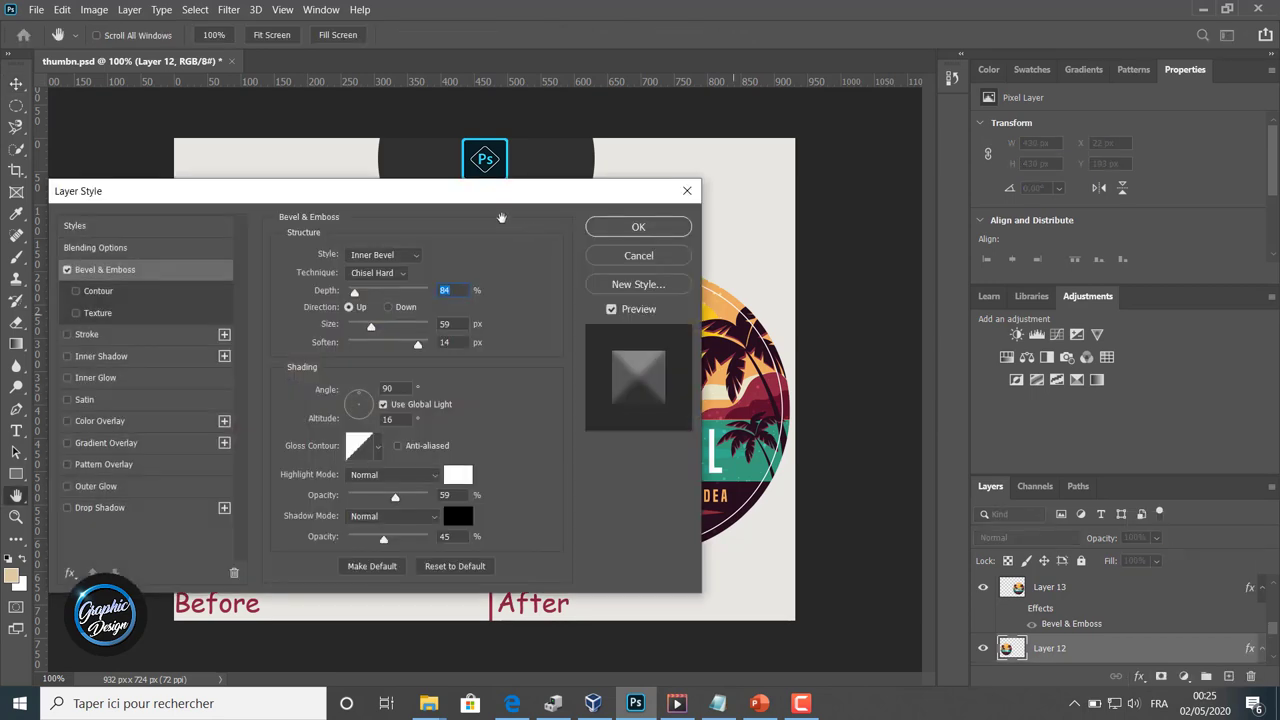
drag(422, 193, 1126, 119)
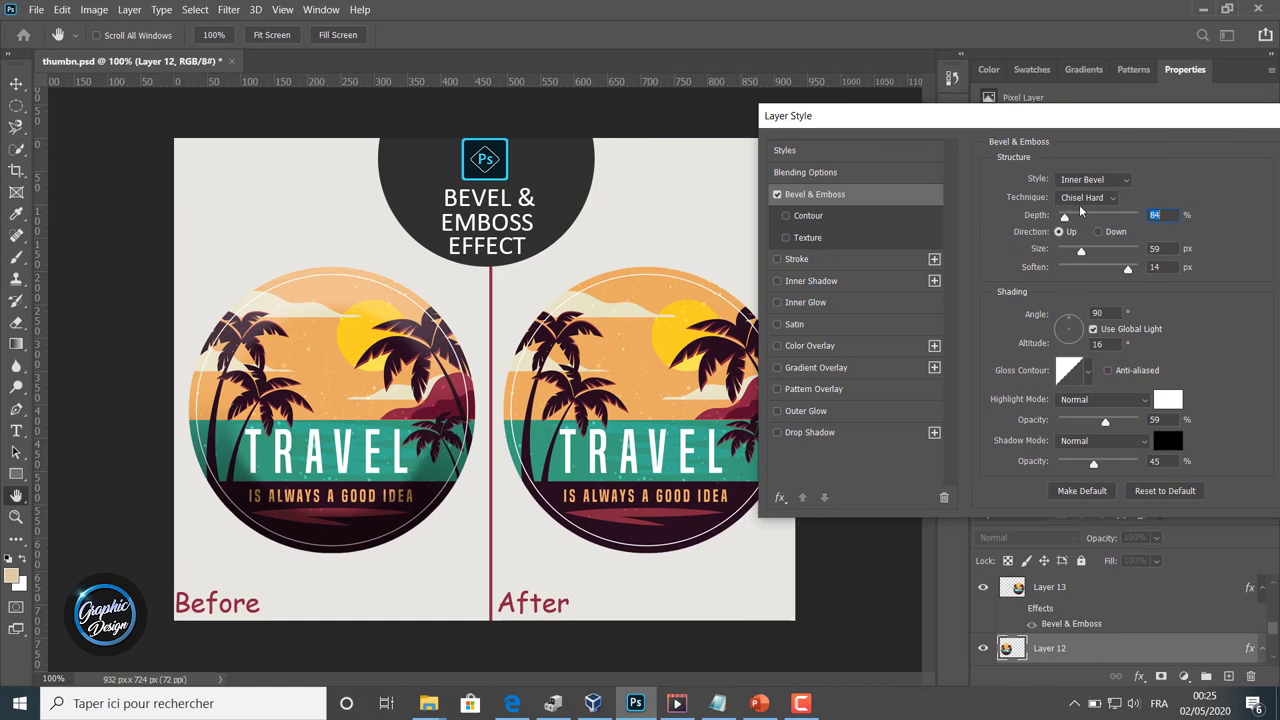
click(1093, 181)
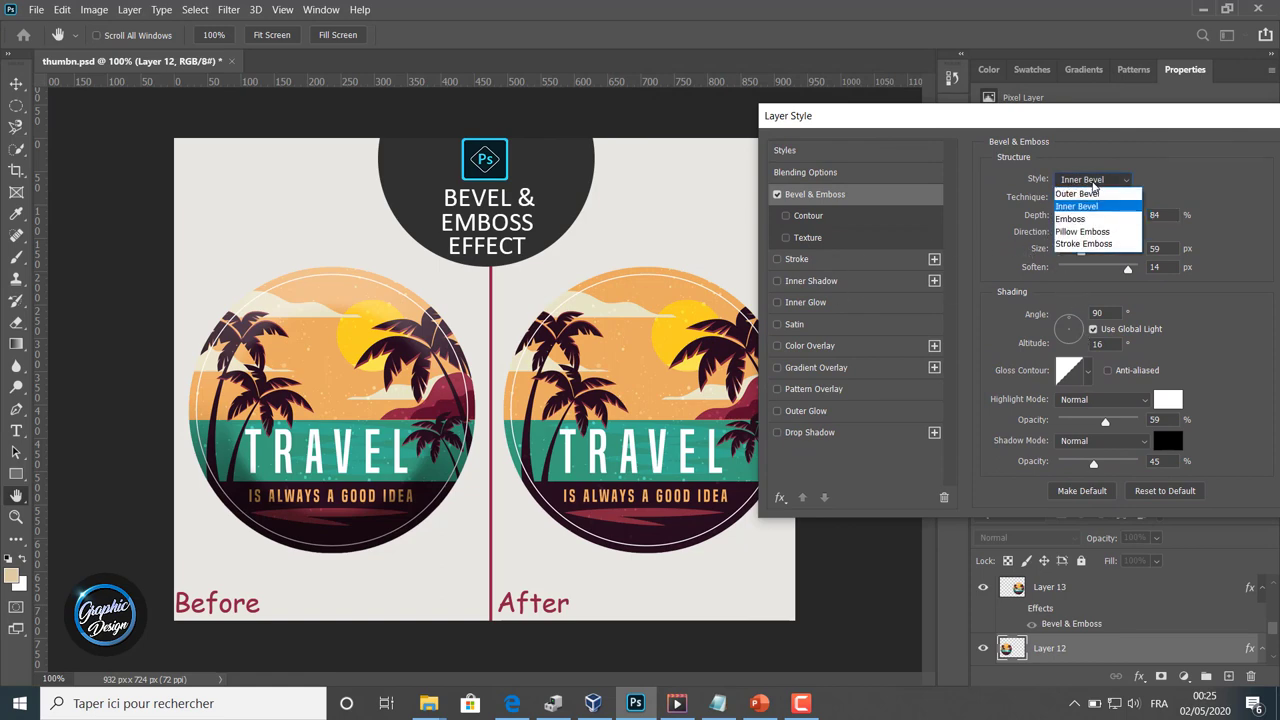
click(1085, 205)
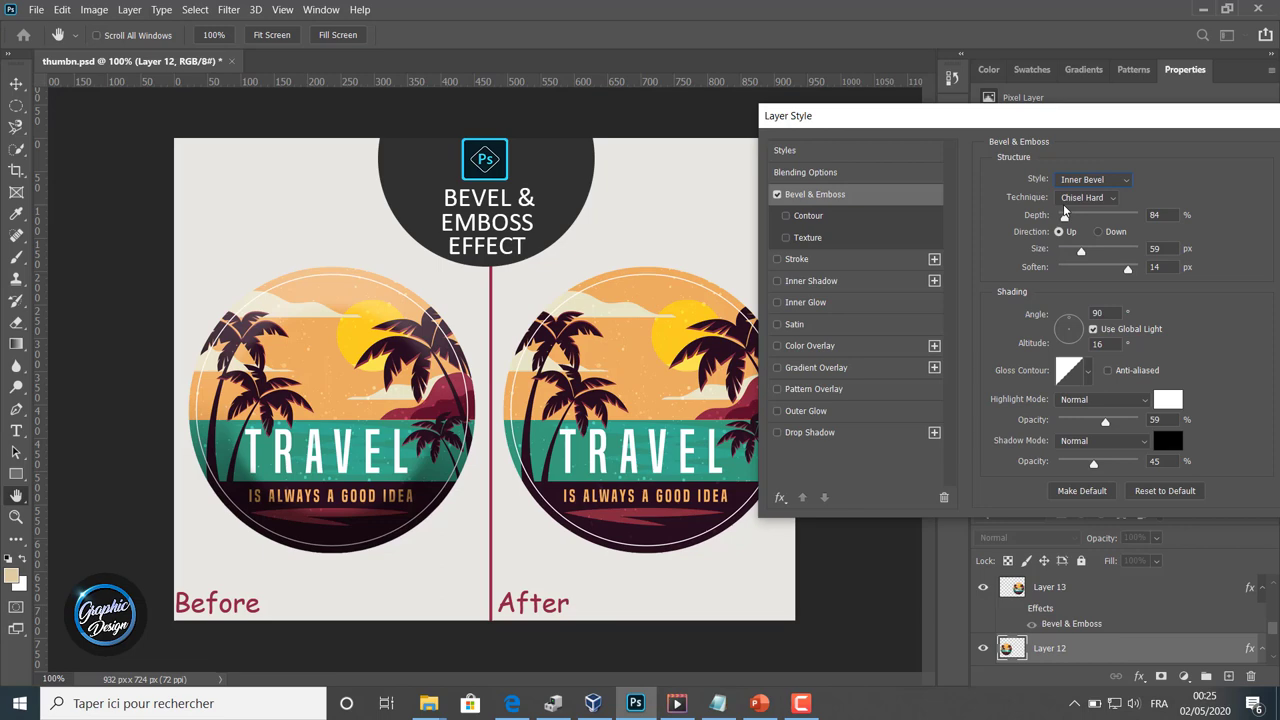
click(1087, 199)
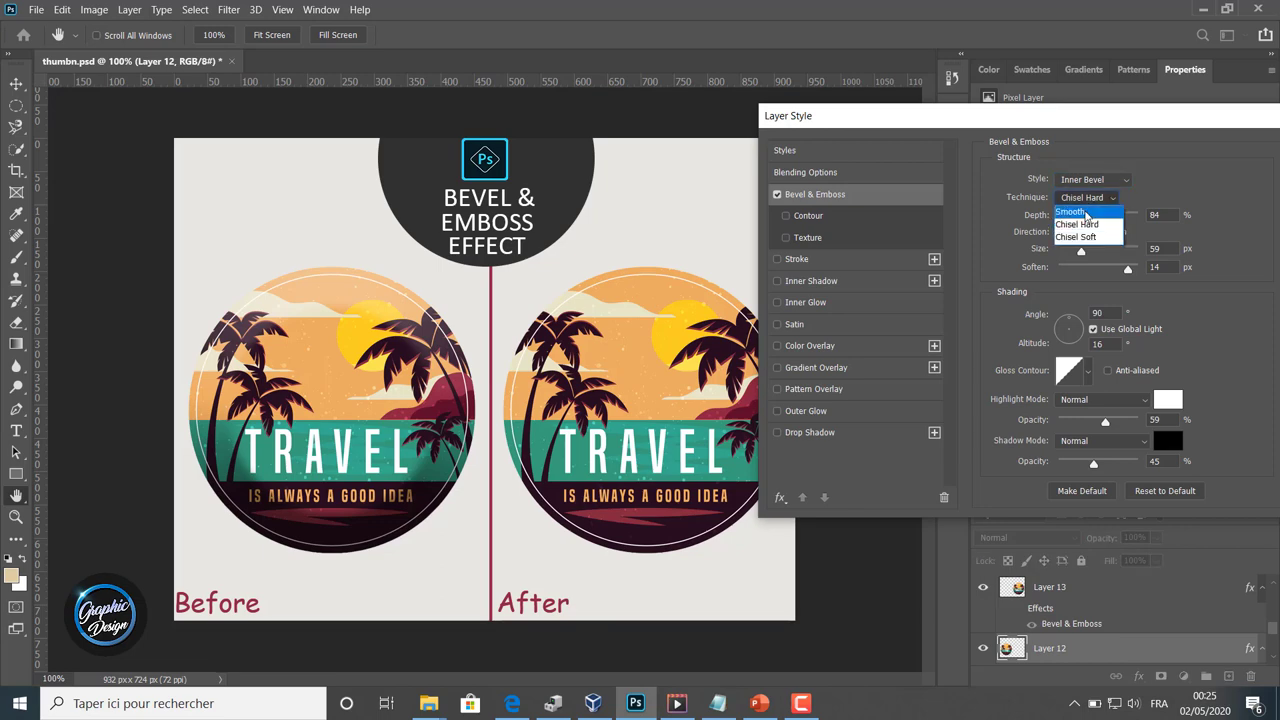
click(1087, 213)
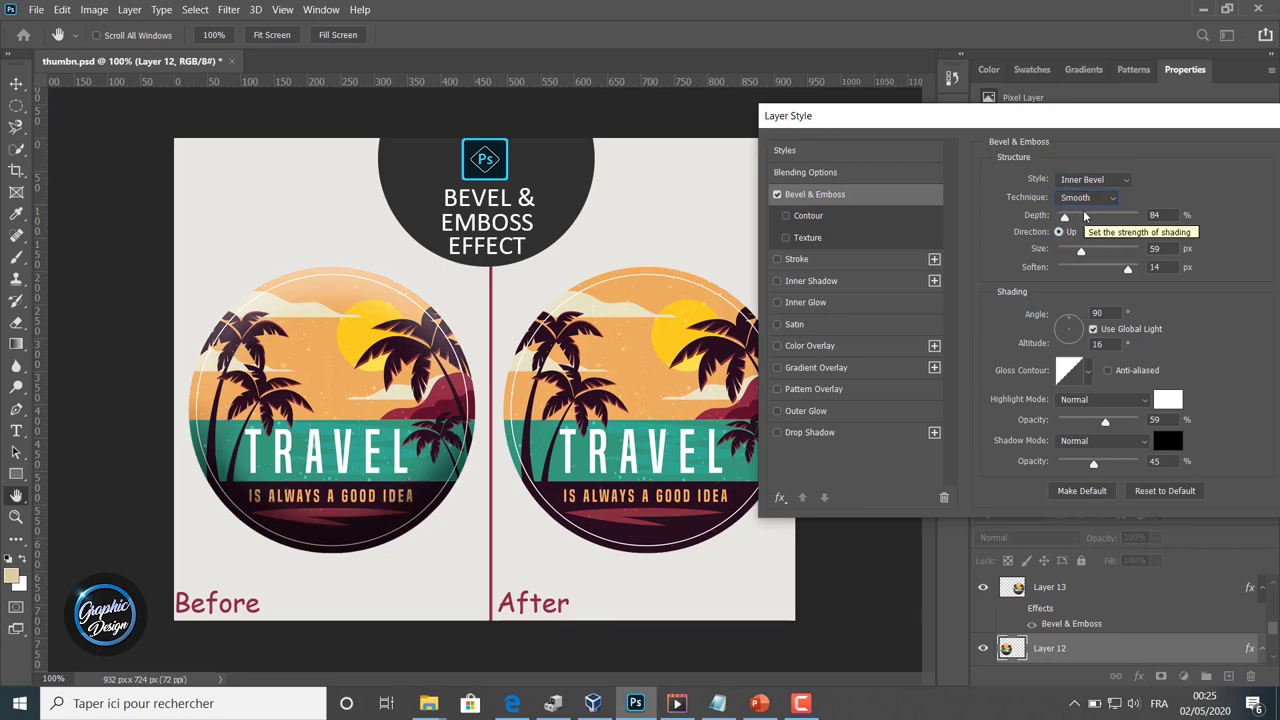
click(1082, 200)
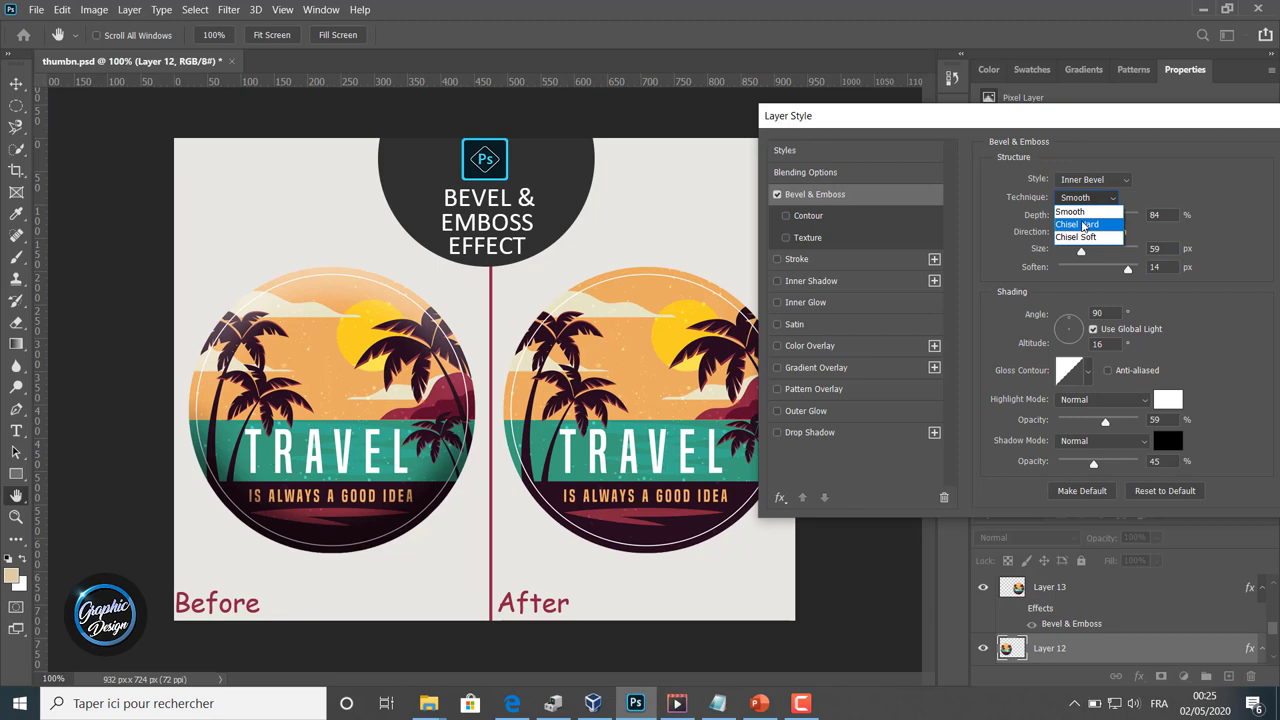
click(1085, 225)
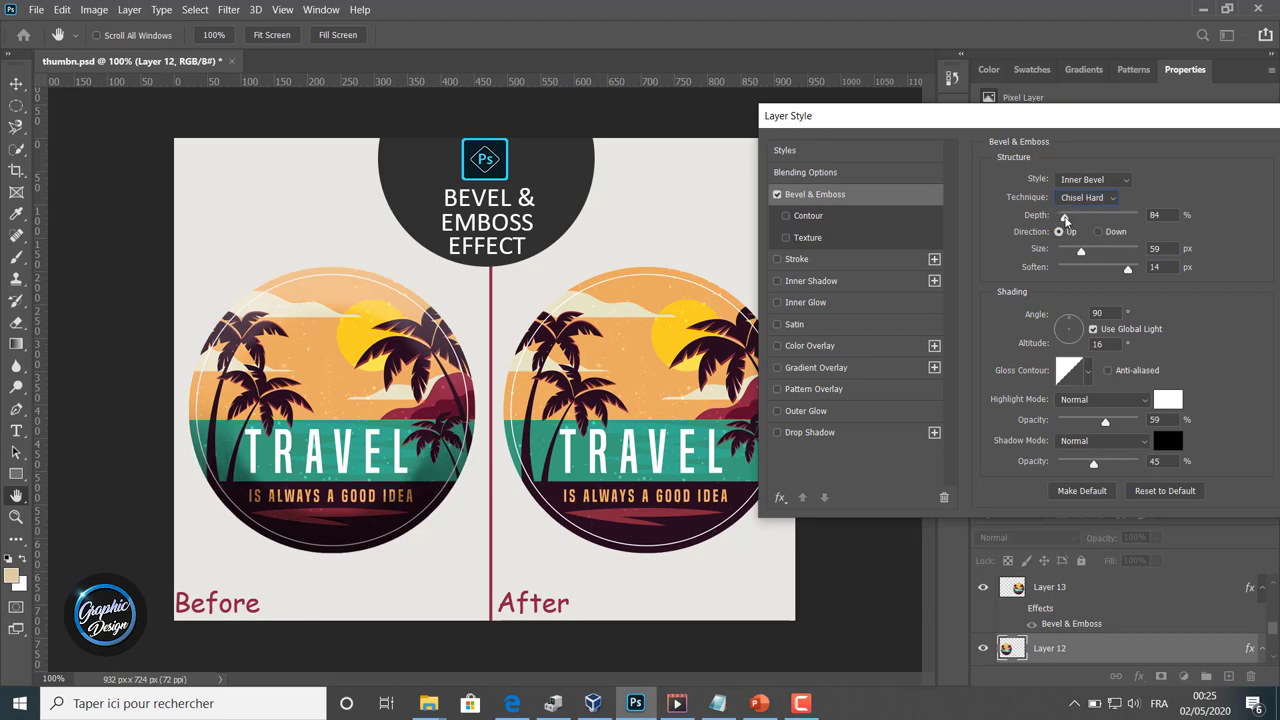
Set the bevel Depth to 584% and direction Up, with Size 49 px and Soften 6 px.
drag(1065, 218, 1098, 219)
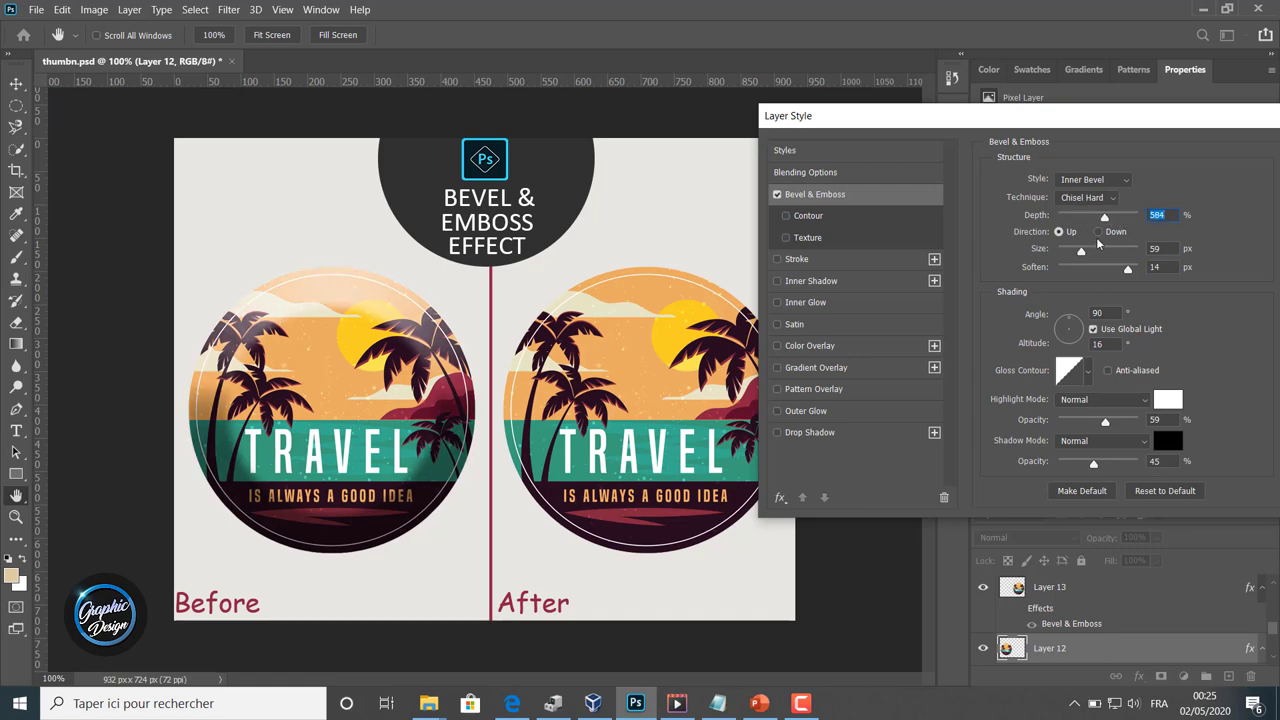
click(1099, 232)
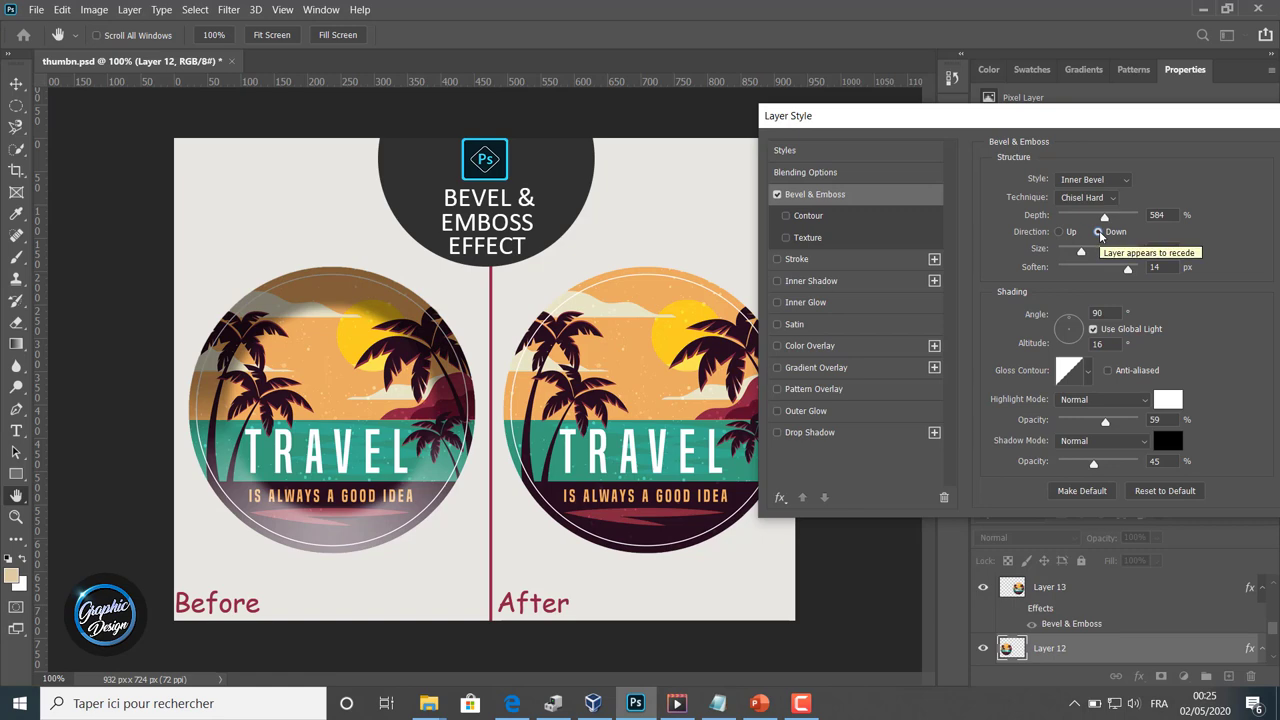
click(1066, 232)
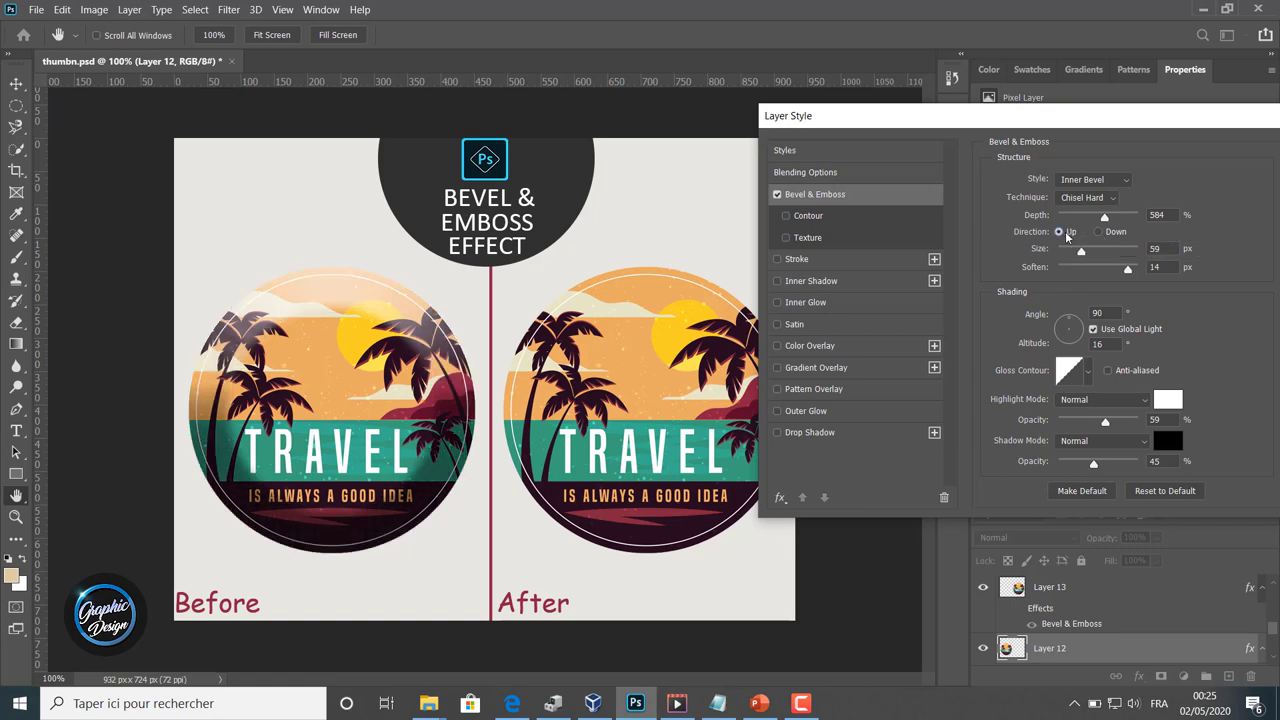
click(1097, 233)
click(1066, 233)
mouse_move(1081, 254)
mouse_down()
mouse_move(1100, 253)
mouse_move(1066, 252)
mouse_move(1118, 272)
mouse_move(1080, 271)
mouse_move(1125, 270)
mouse_move(1079, 270)
mouse_move(1098, 268)
mouse_up()
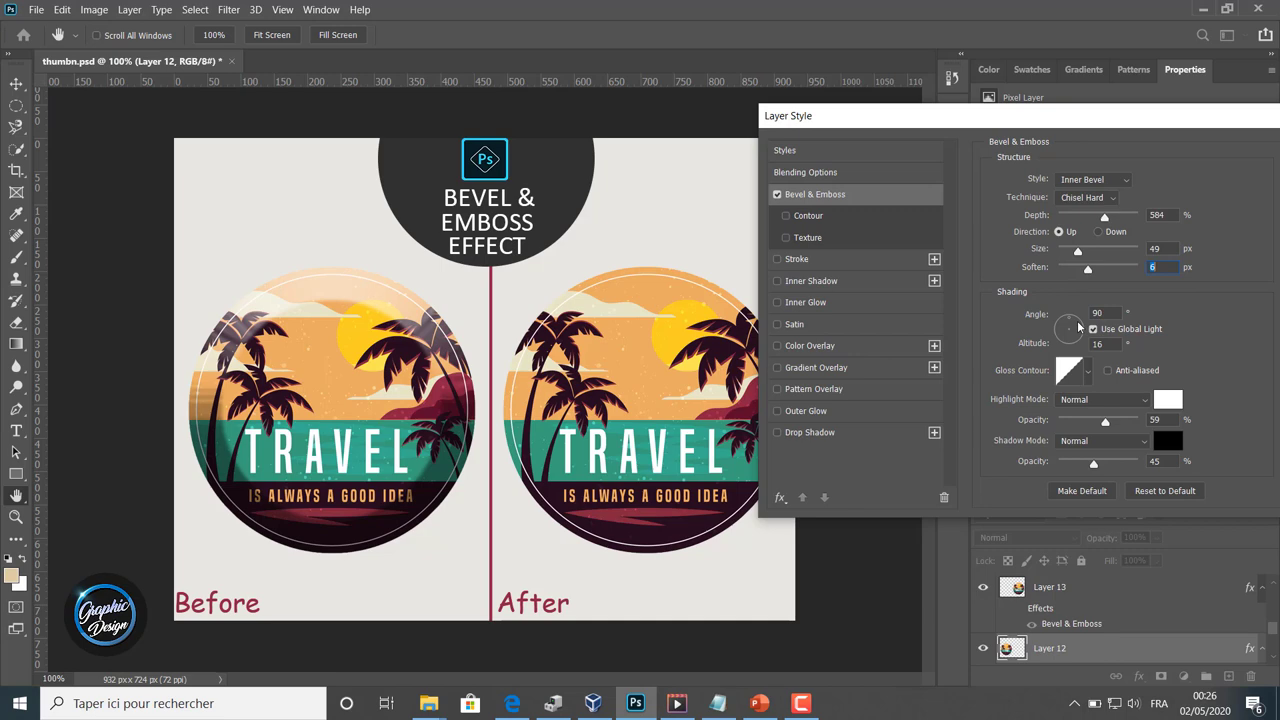
Set the bevel lighting to angle -170° and altitude 26°.
drag(1078, 328, 1078, 340)
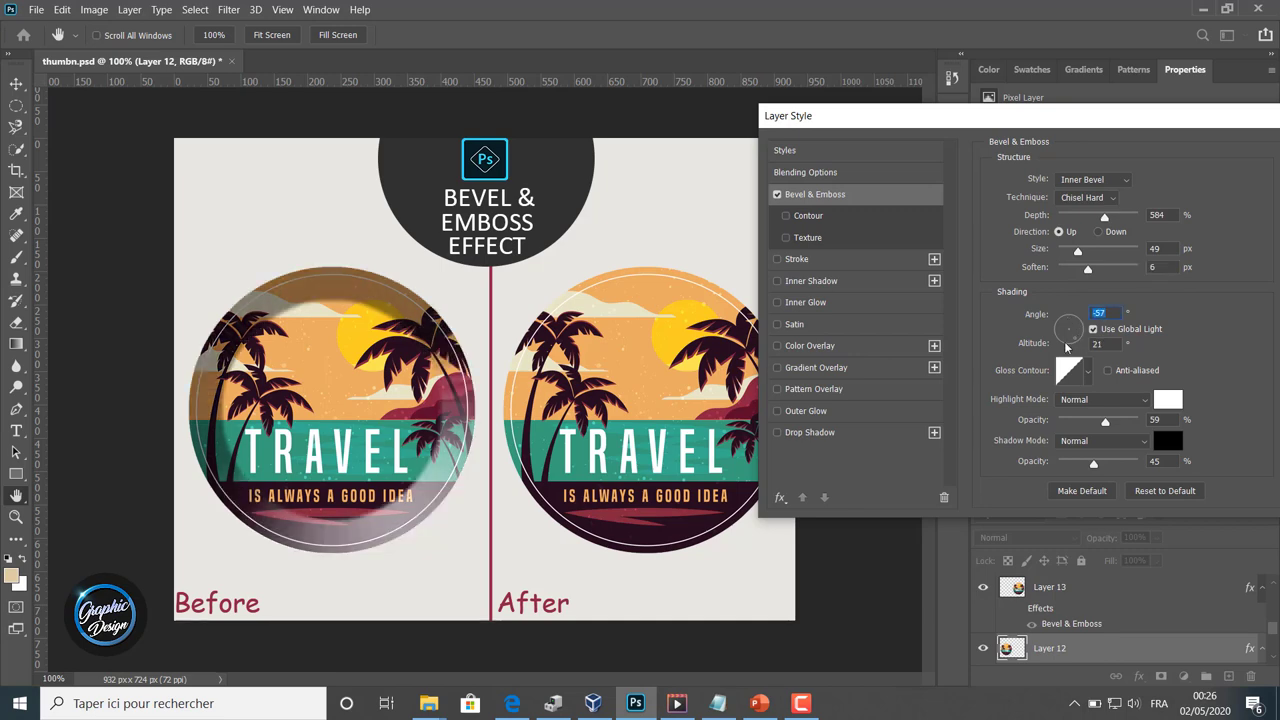
click(1060, 342)
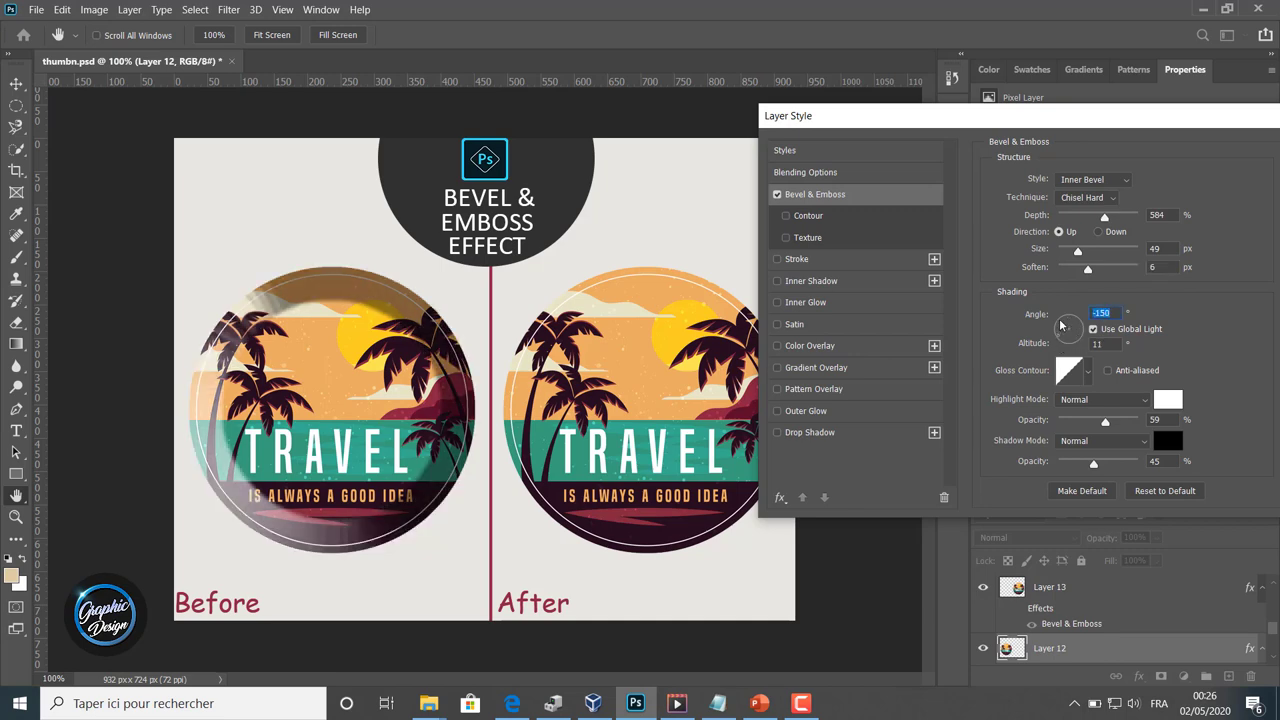
click(1062, 325)
click(1062, 336)
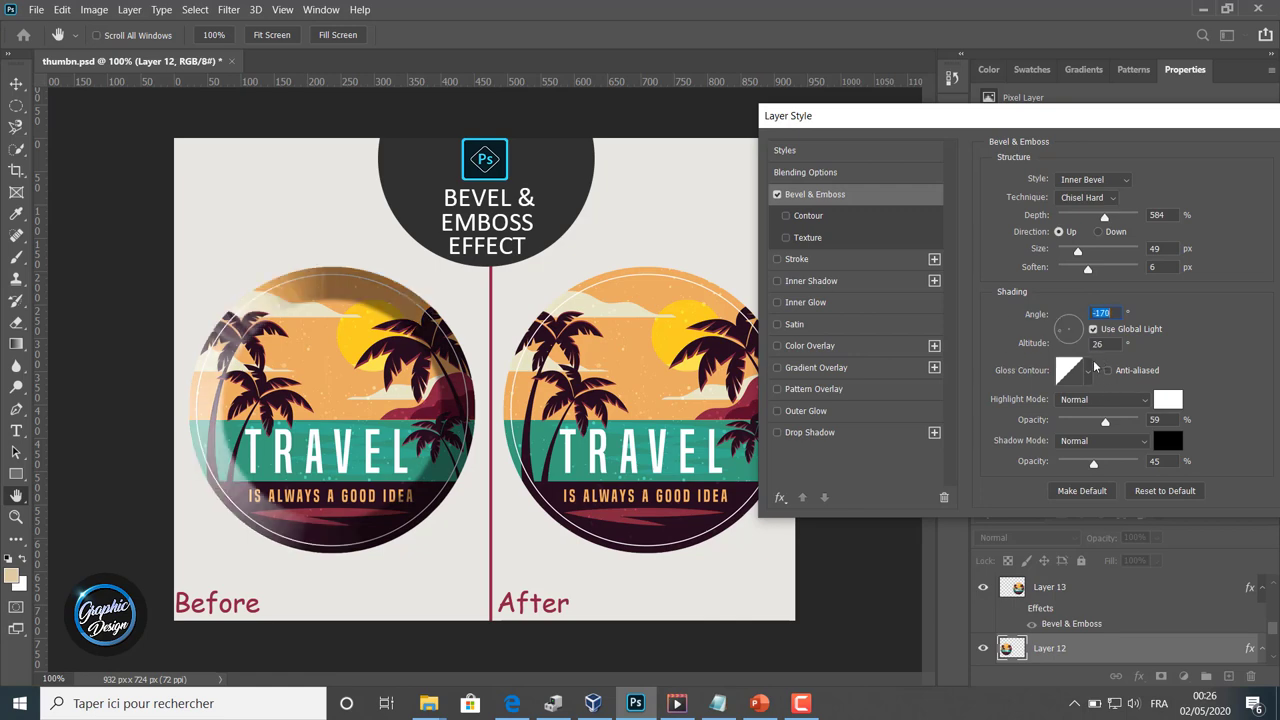
Try several gloss contour presets, settling on the Linear contour.
click(1090, 369)
click(1088, 407)
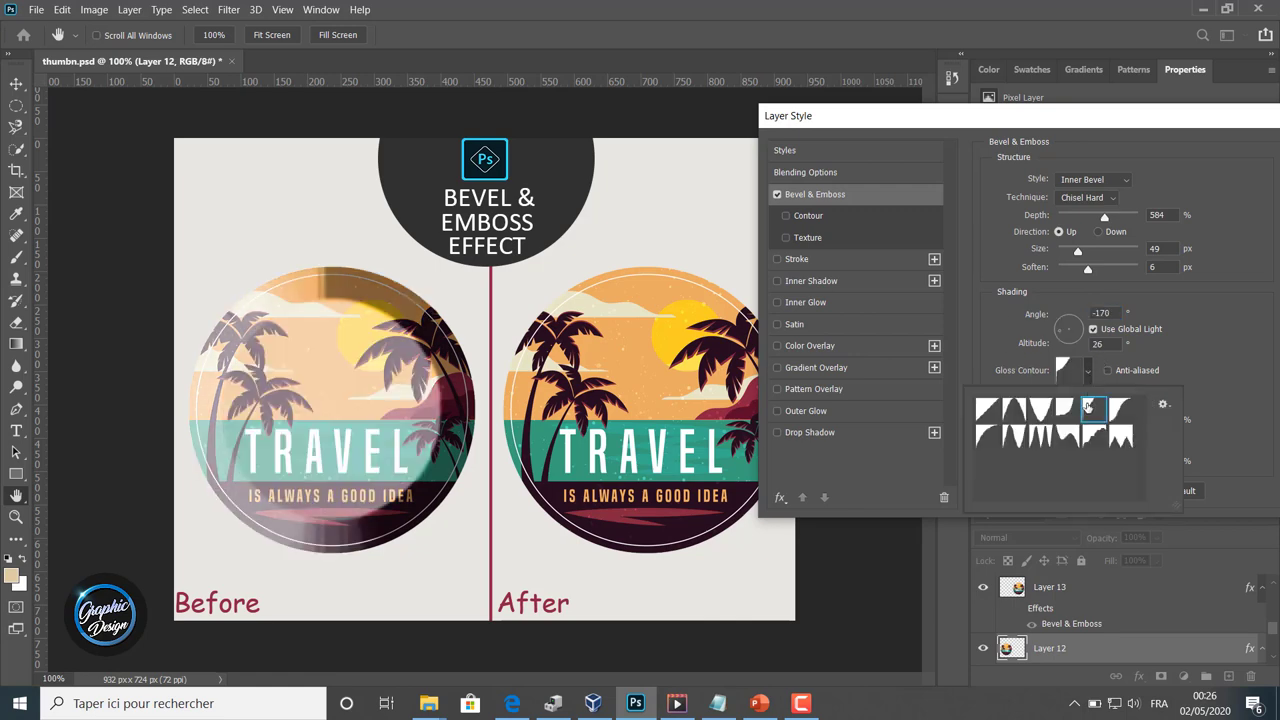
click(1074, 372)
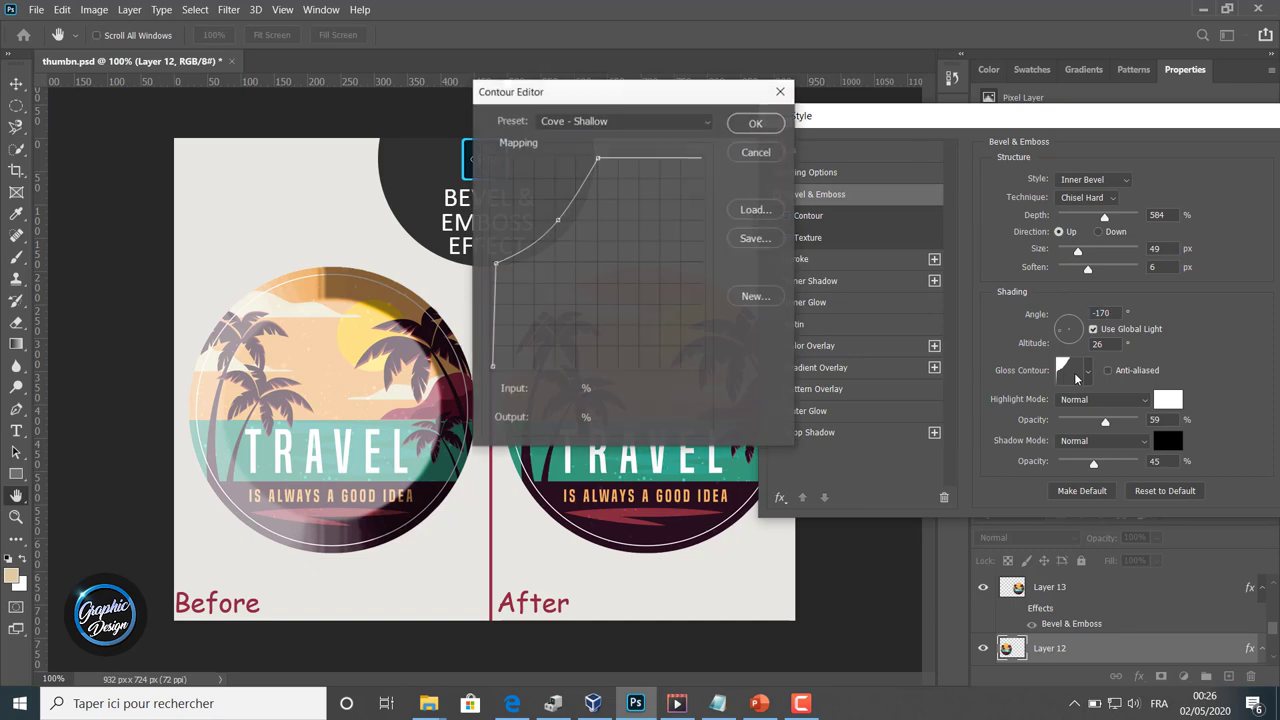
click(781, 92)
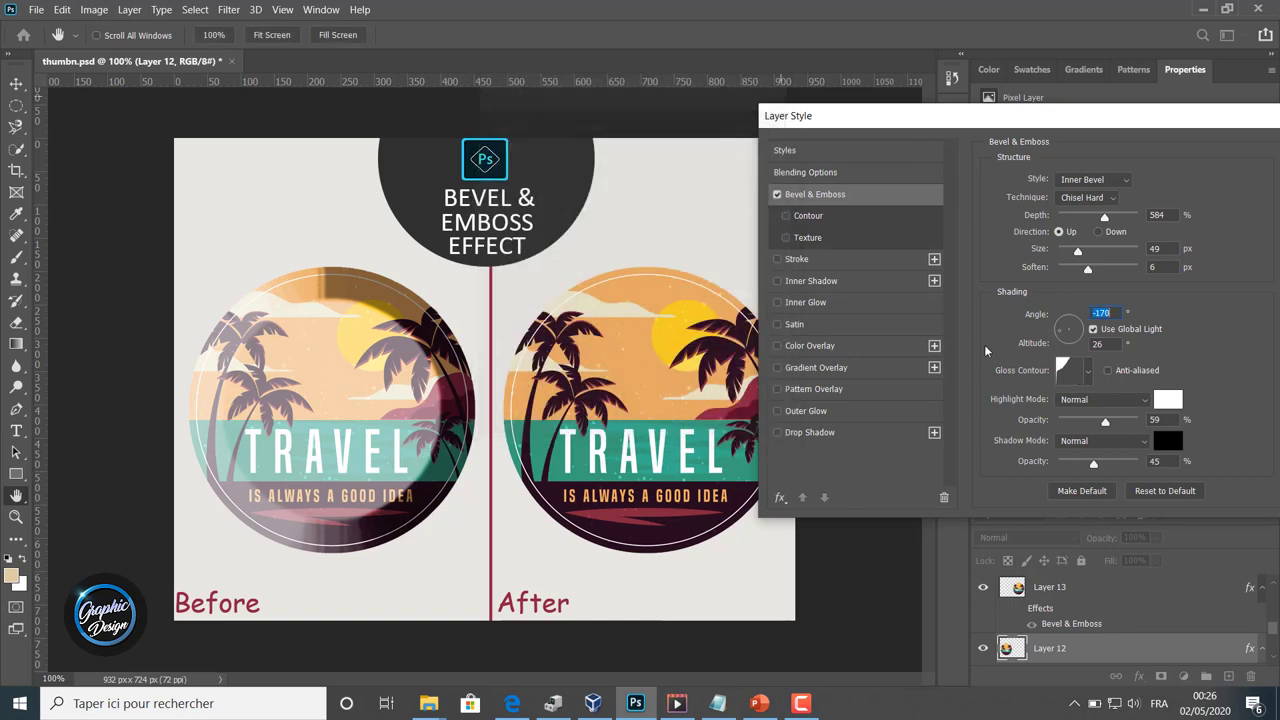
click(1086, 374)
click(1015, 437)
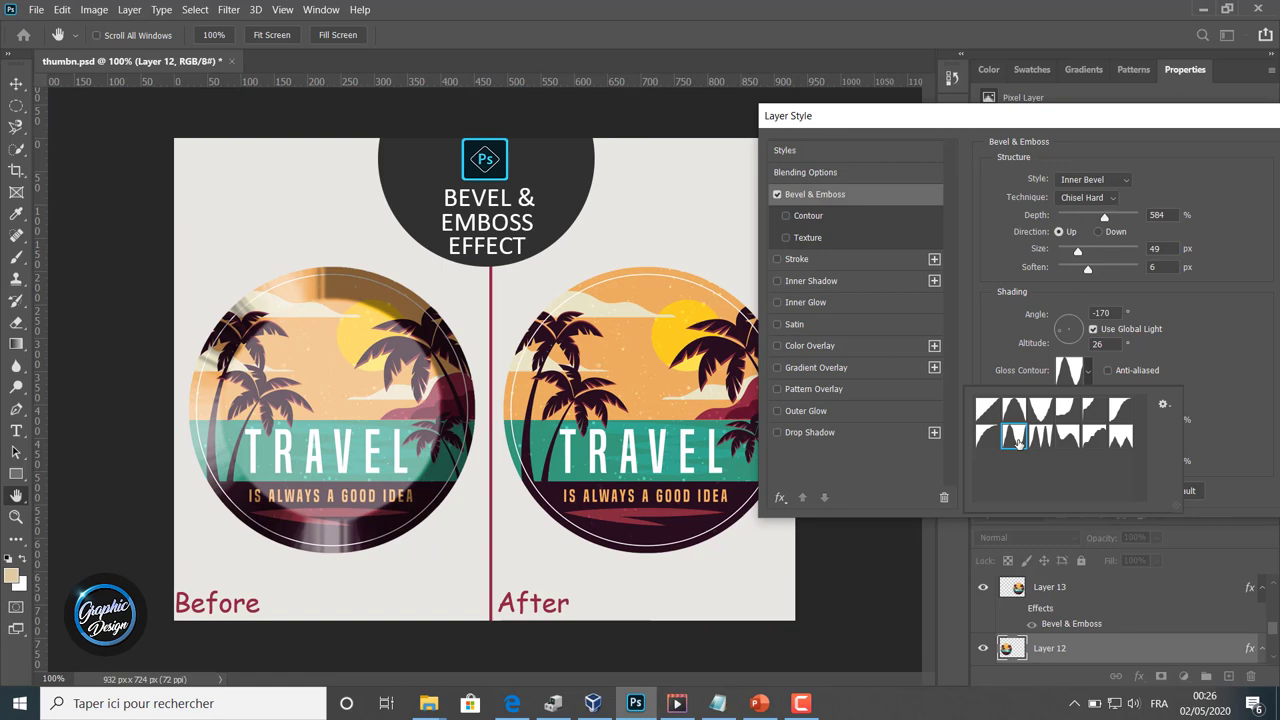
click(1084, 373)
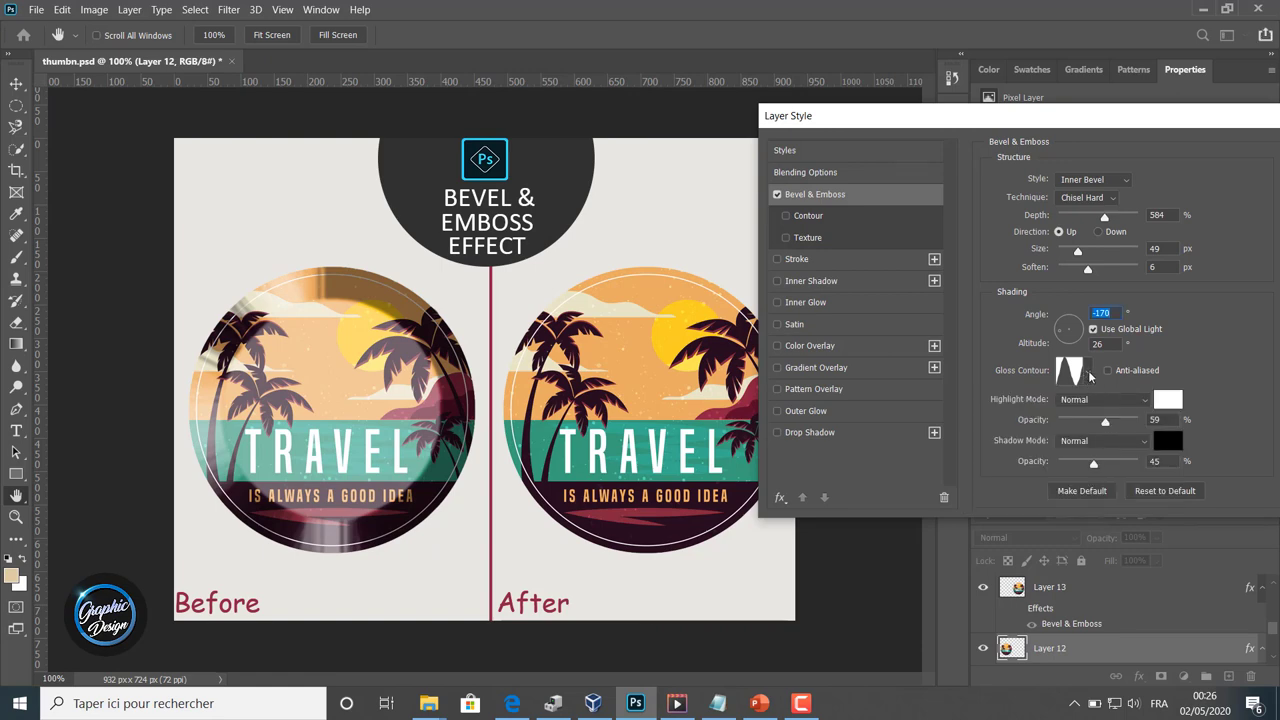
click(1090, 375)
click(1121, 438)
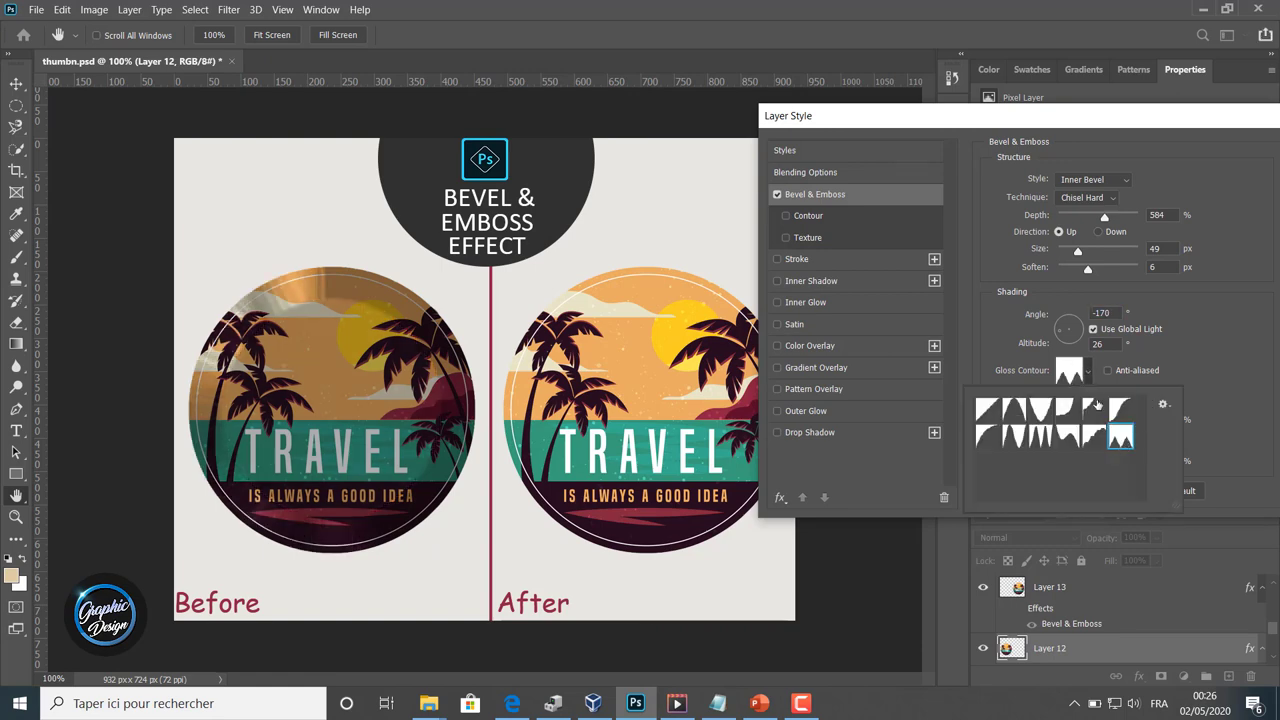
click(1087, 377)
click(1087, 376)
click(990, 409)
click(1206, 339)
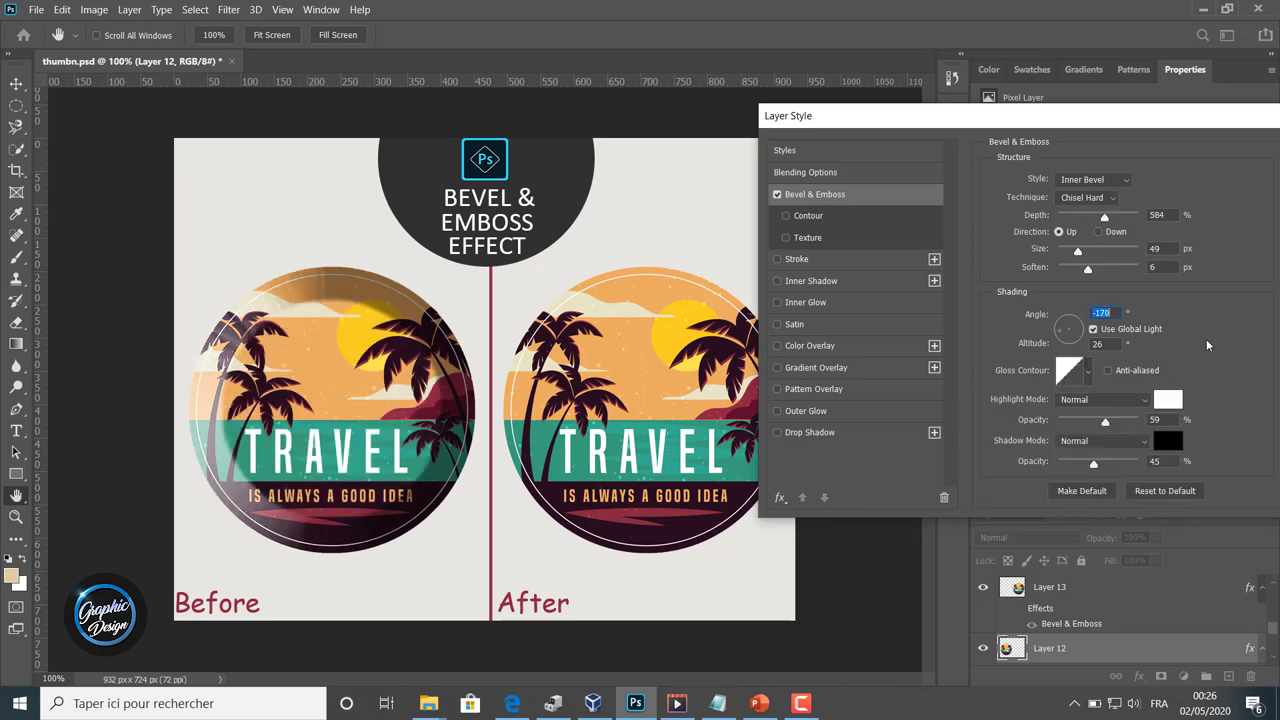
Set the highlight blend mode to Luminosity at 67% opacity.
click(1098, 398)
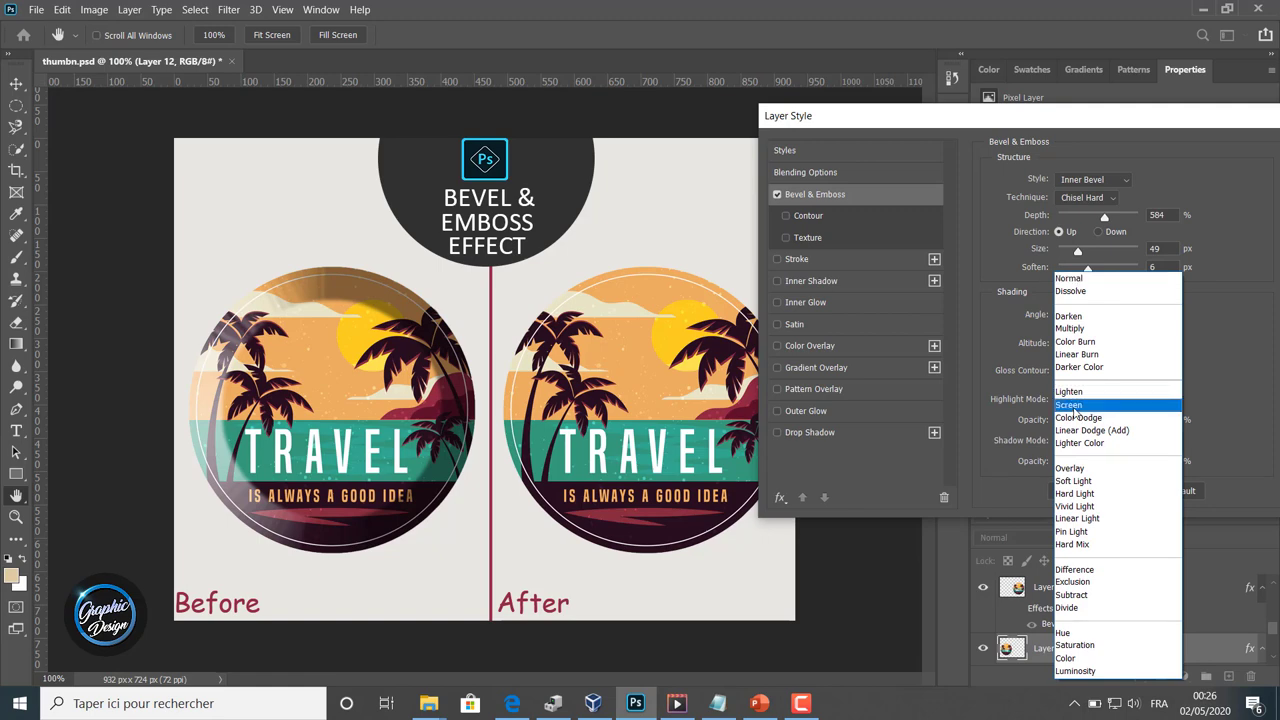
click(1073, 406)
click(1073, 406)
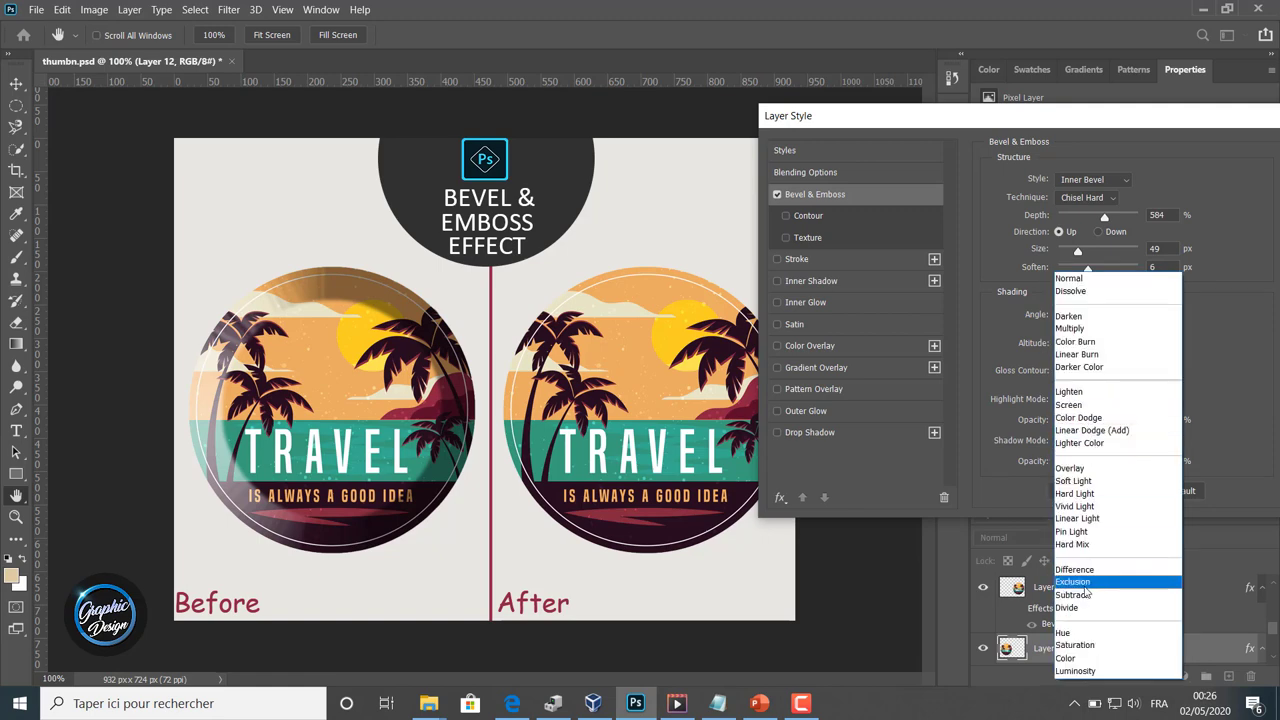
click(1072, 582)
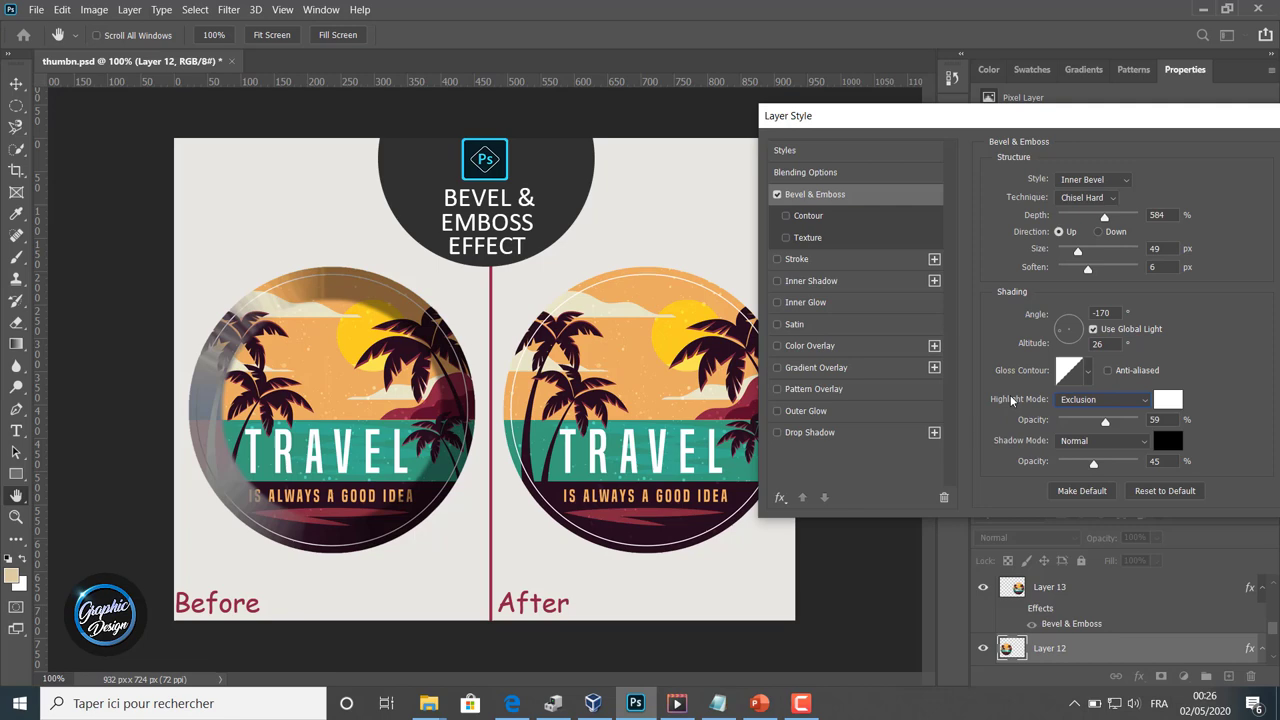
click(1072, 400)
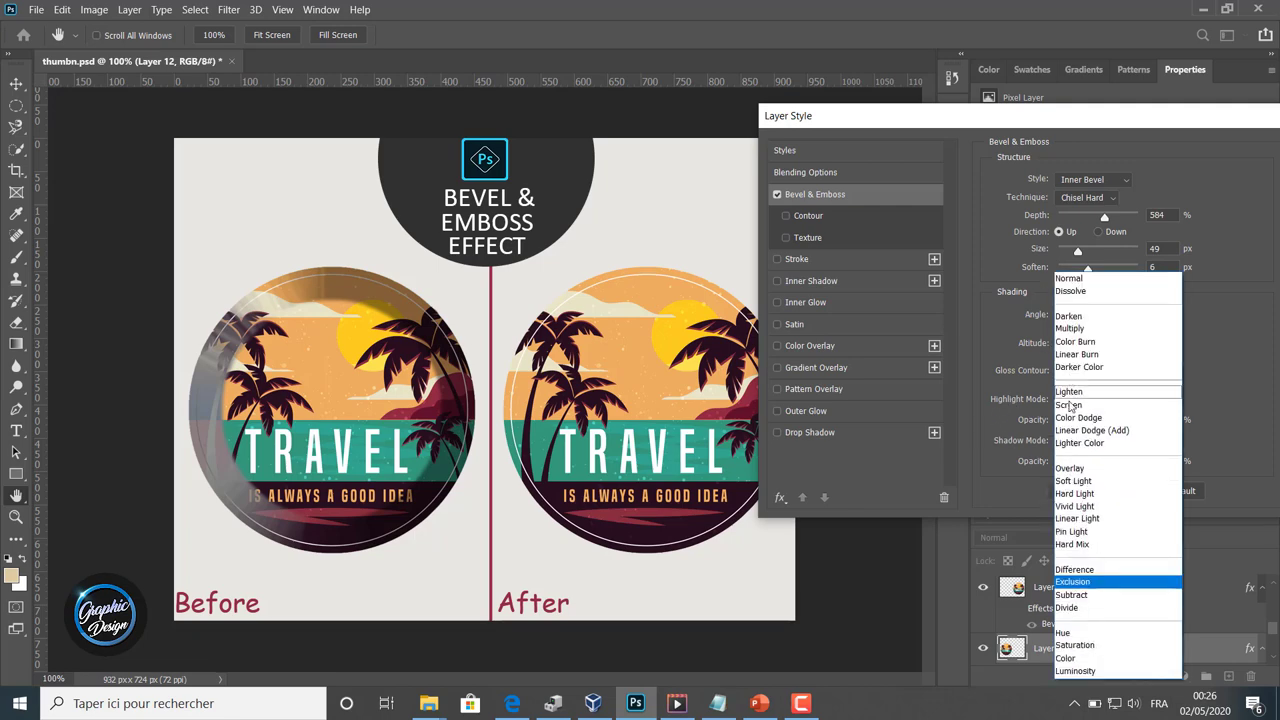
click(1076, 633)
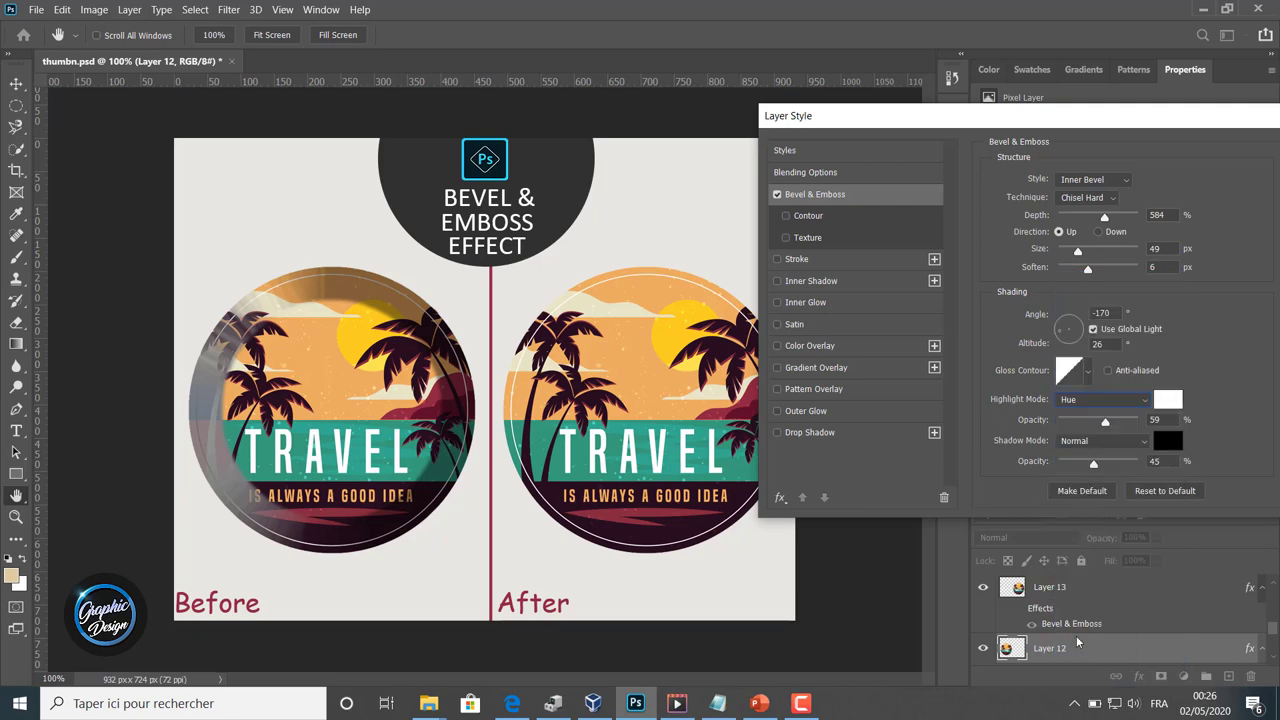
click(1071, 400)
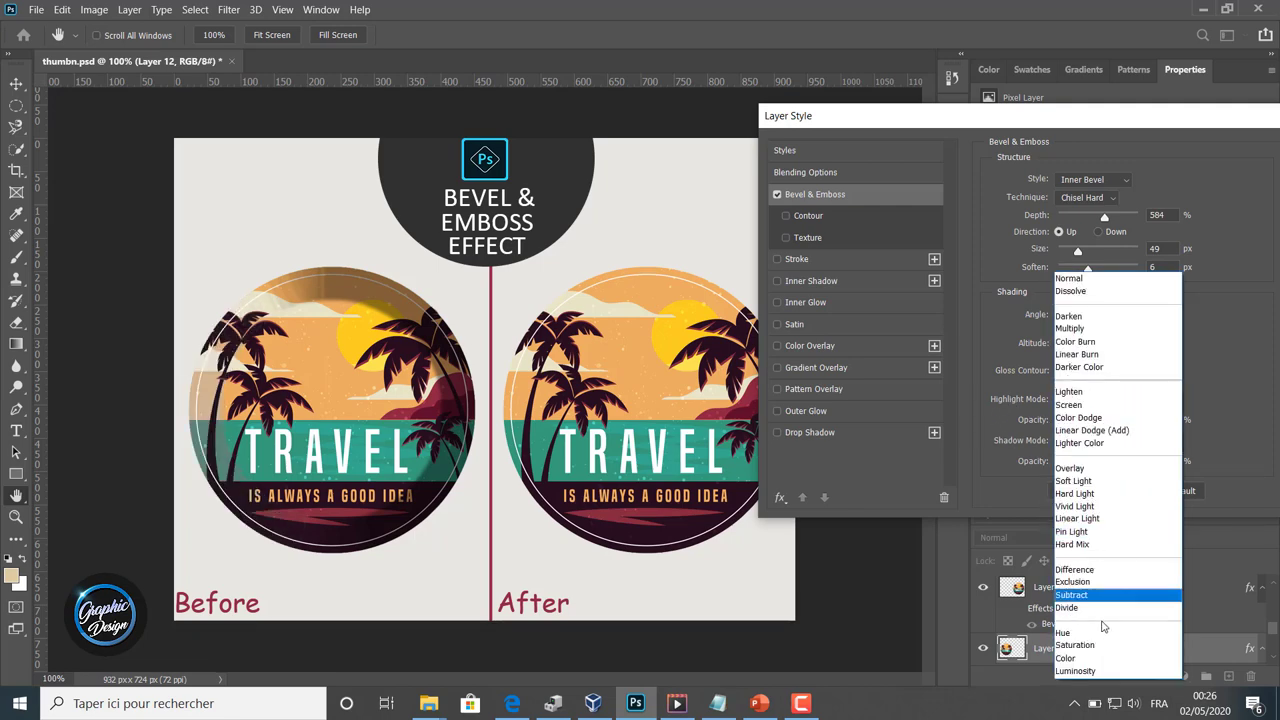
click(1105, 673)
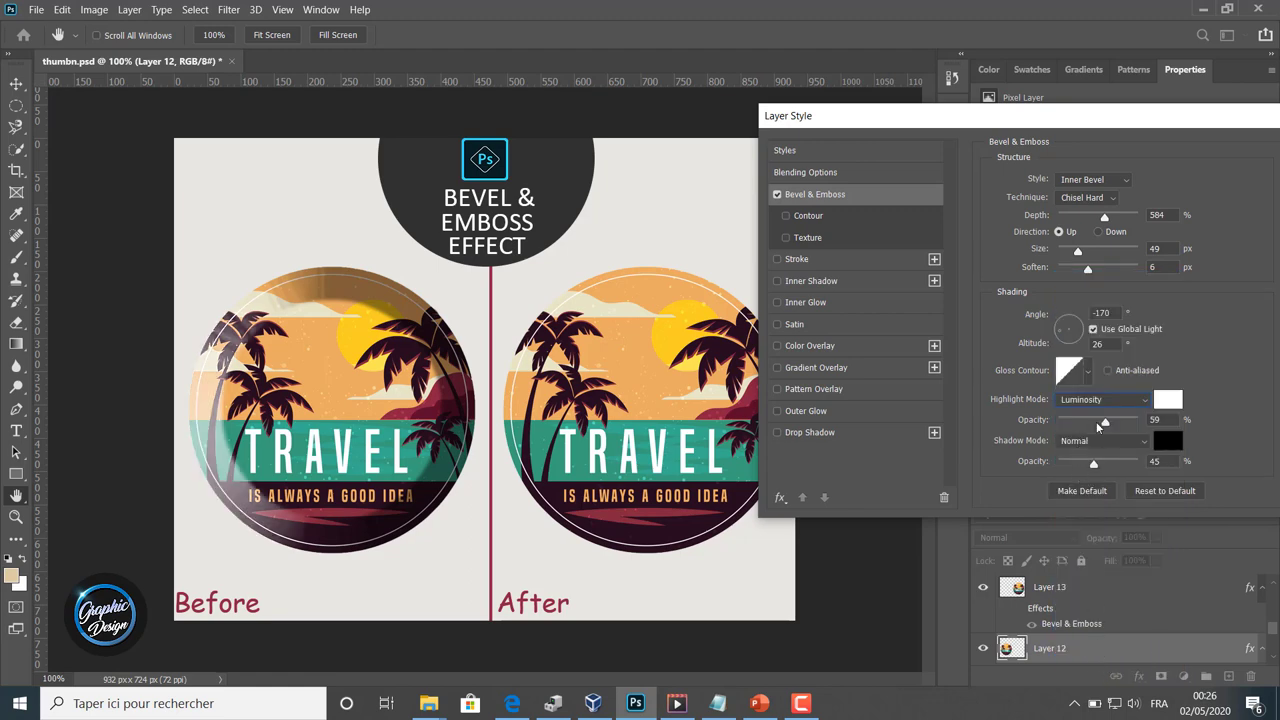
mouse_move(1106, 419)
mouse_down()
mouse_move(1136, 421)
mouse_move(1080, 423)
mouse_move(1112, 425)
mouse_up()
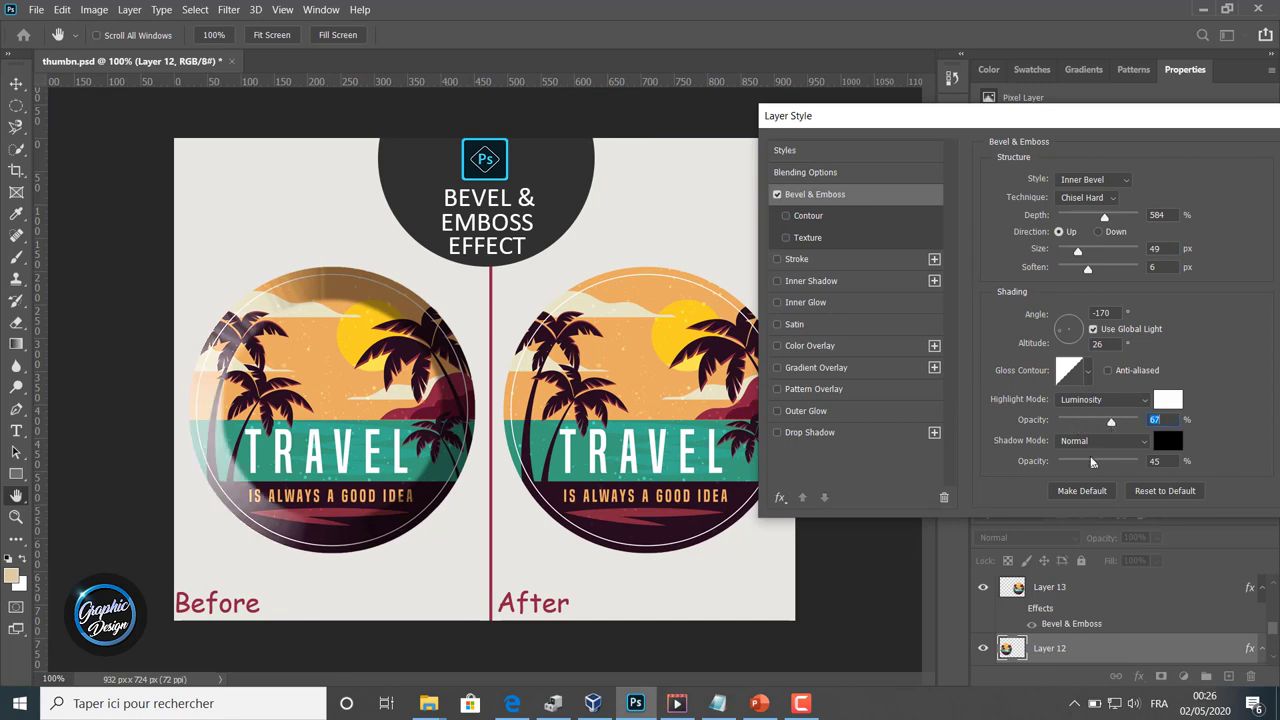
Set the shadow blend mode to Divide at 63% opacity.
click(1100, 441)
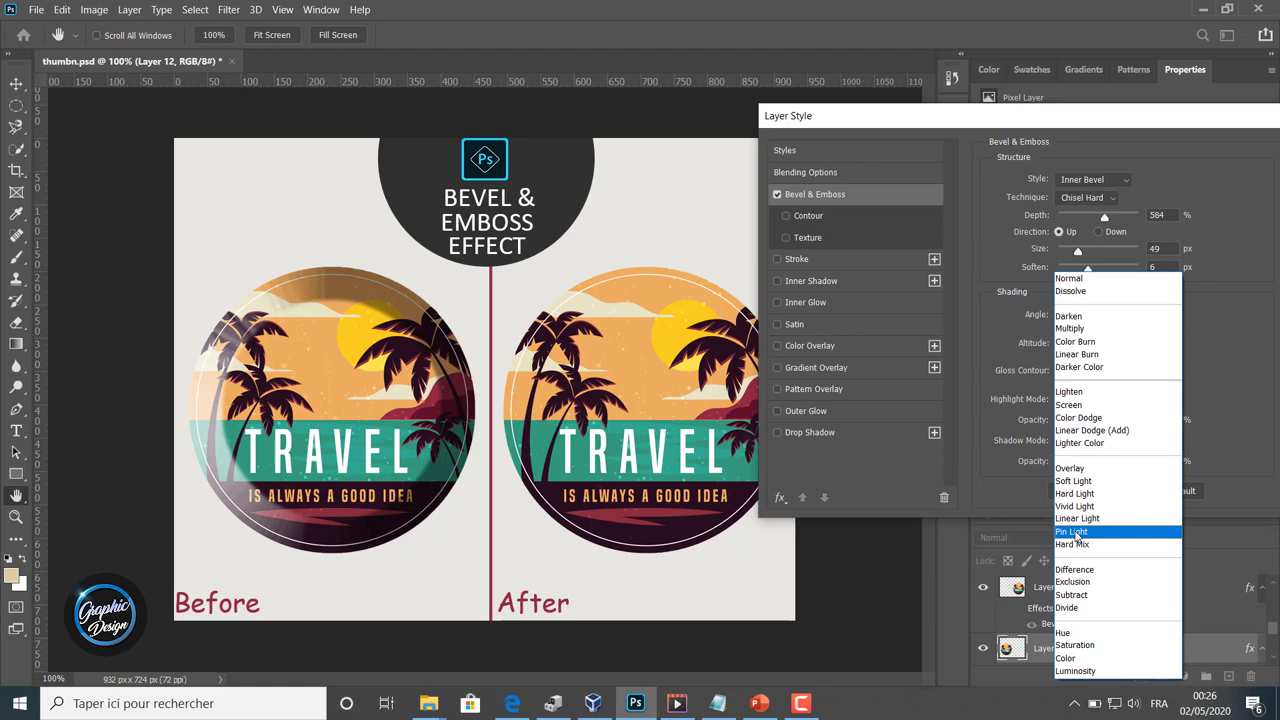
click(1074, 530)
click(1079, 445)
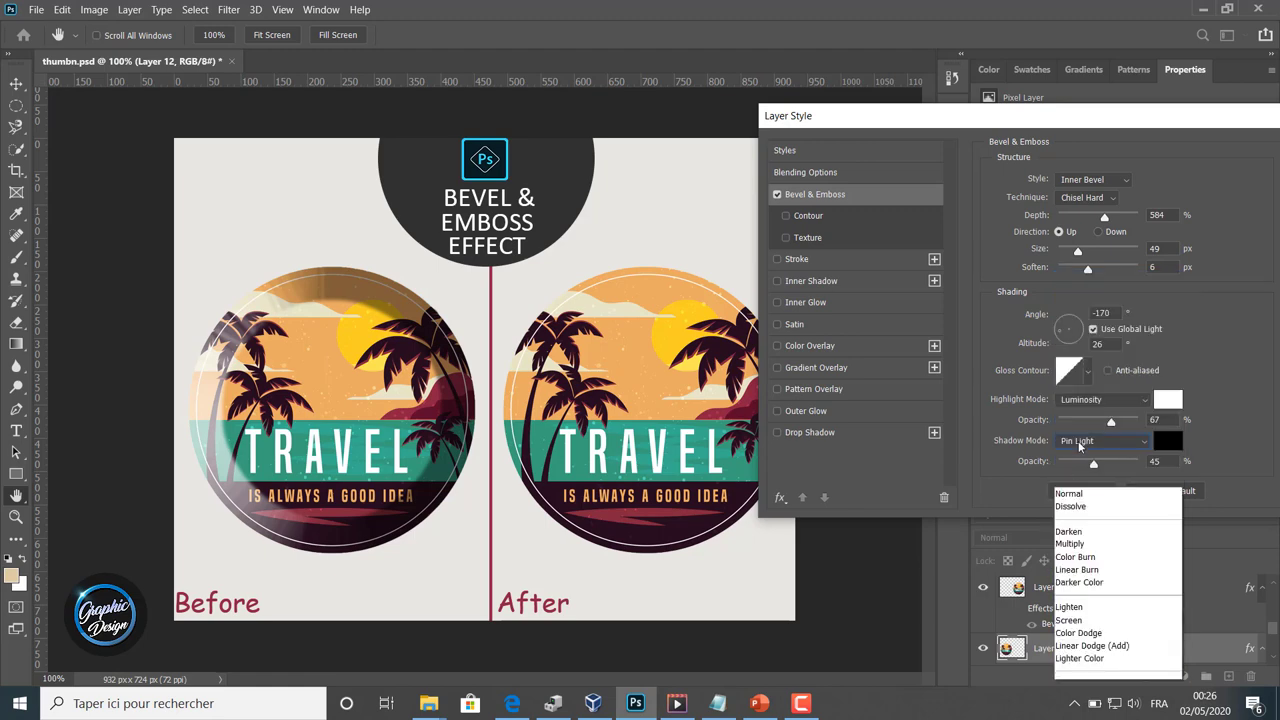
click(1098, 612)
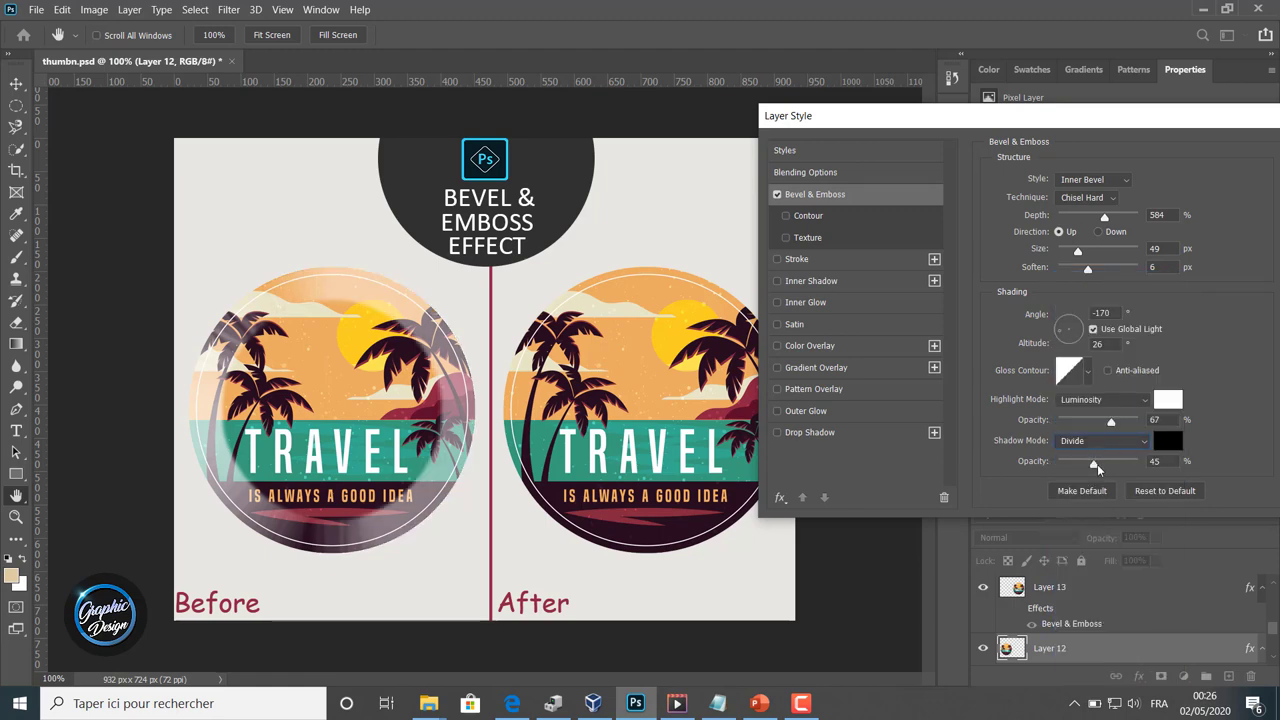
mouse_move(1097, 464)
mouse_down()
mouse_move(1127, 466)
mouse_move(1087, 463)
mouse_move(1107, 463)
mouse_up()
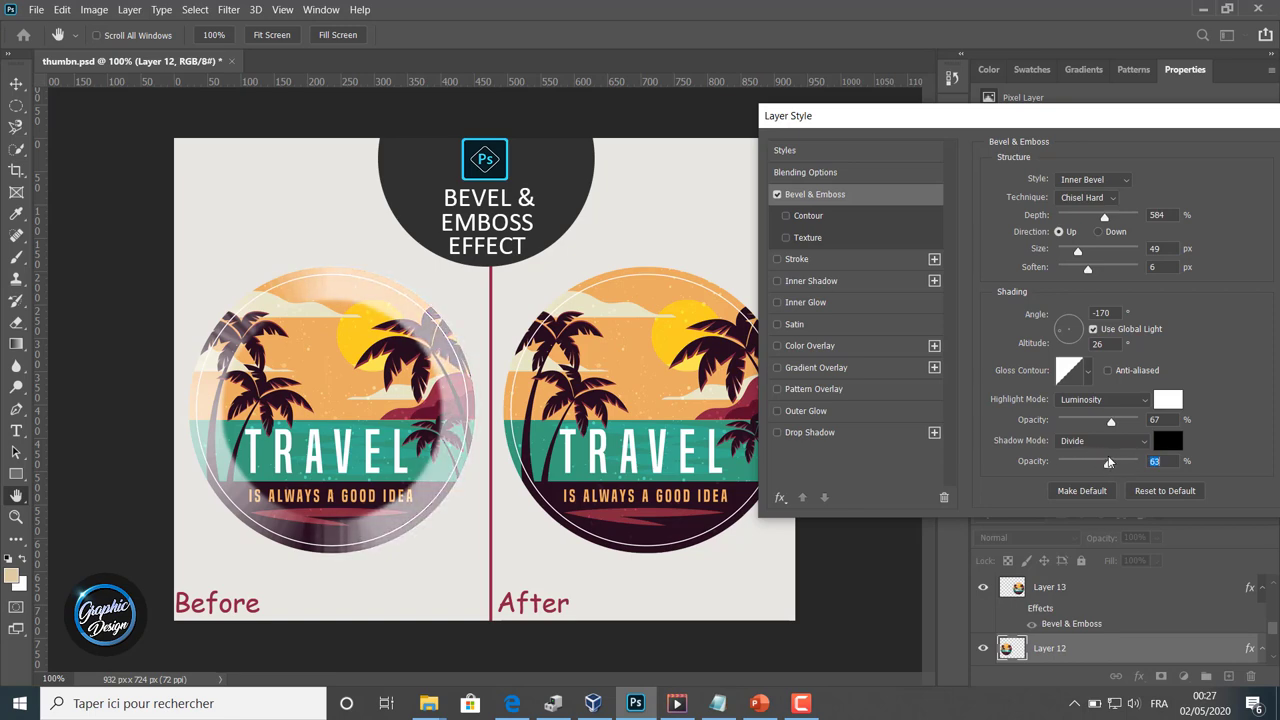
Make the bevel highlight colour light blue (#4ca2ea) and set the highlight mode back to Normal.
click(1165, 401)
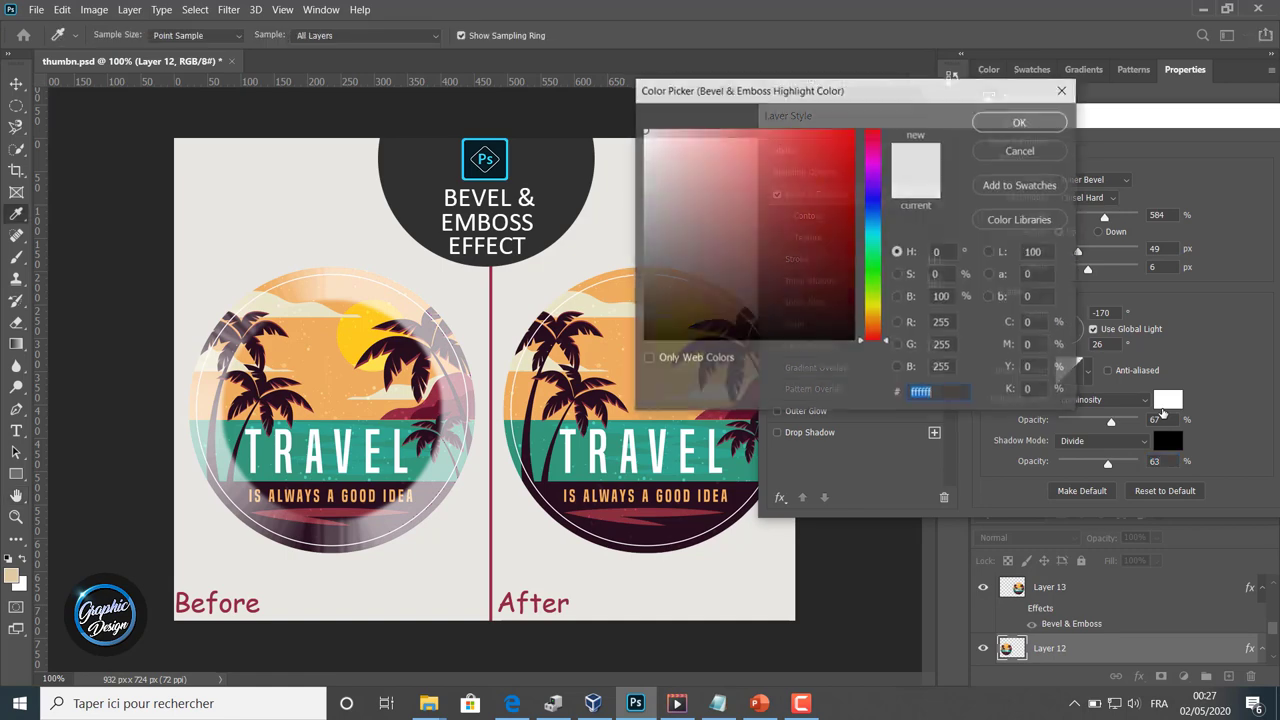
click(871, 219)
click(785, 146)
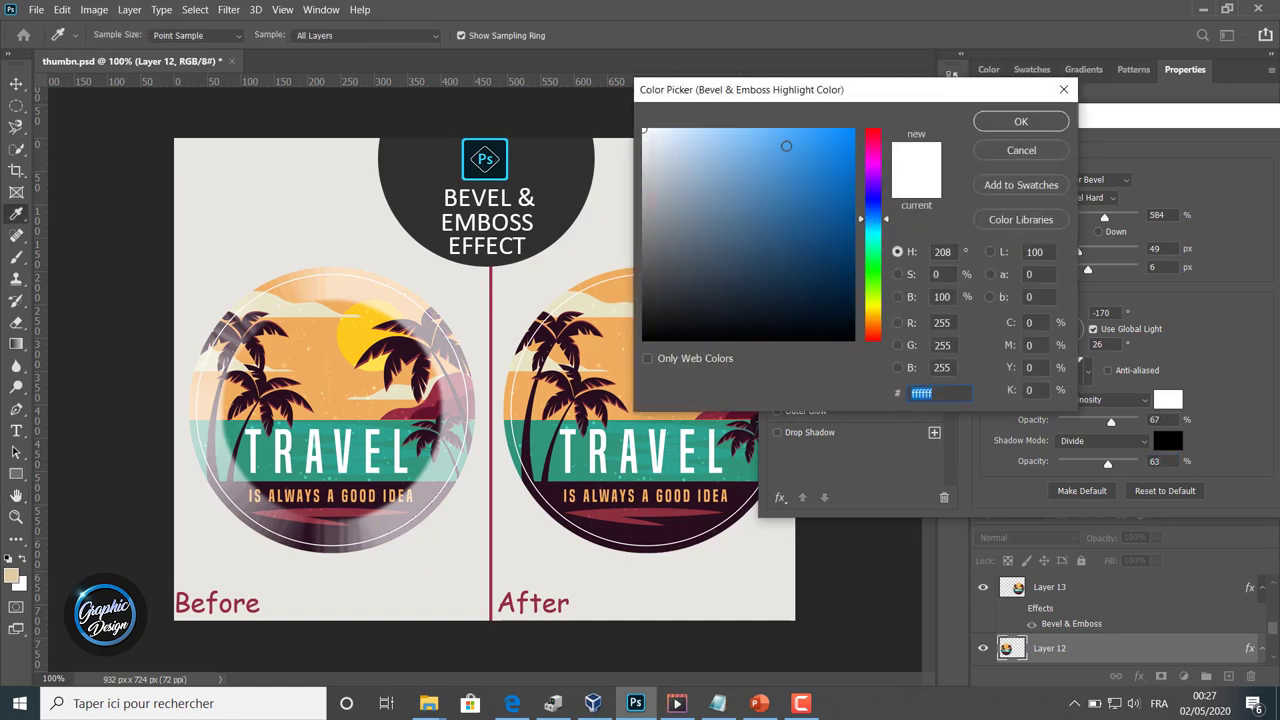
click(1005, 122)
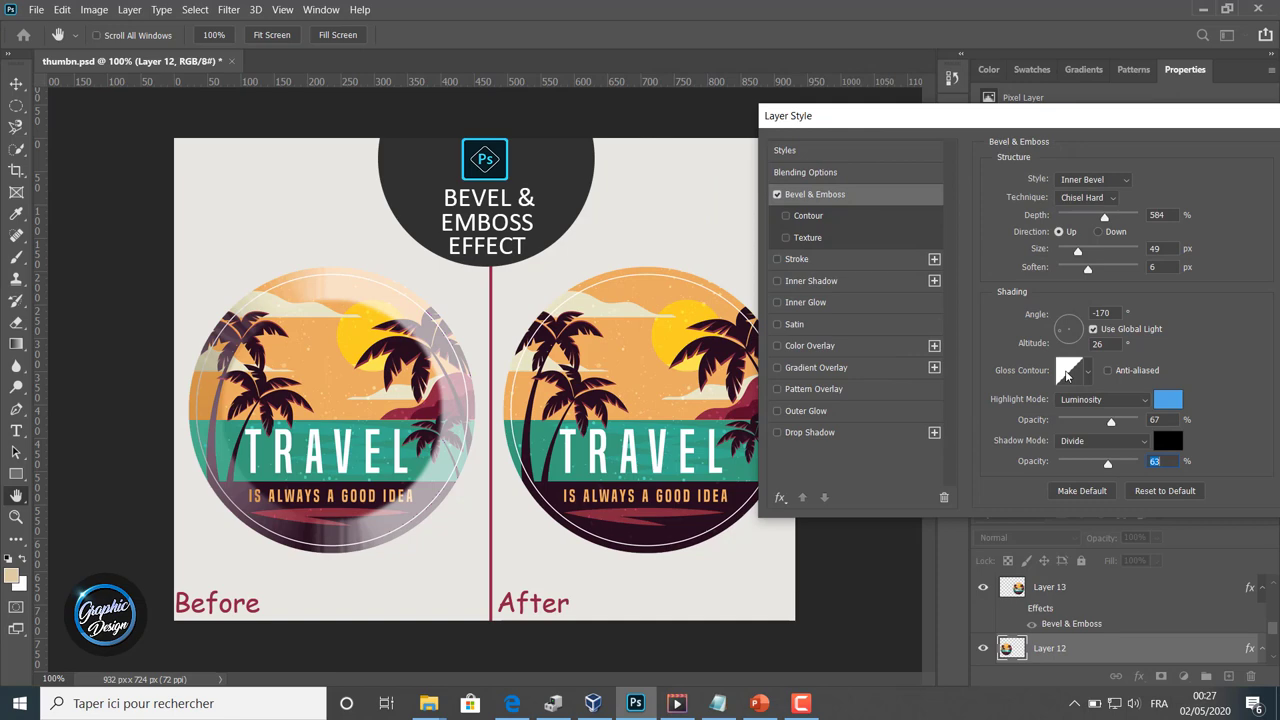
click(1085, 399)
click(1071, 277)
Set the bevel Depth to 865%, Size to 59 px and Soften to 14 px.
drag(1104, 218, 1126, 218)
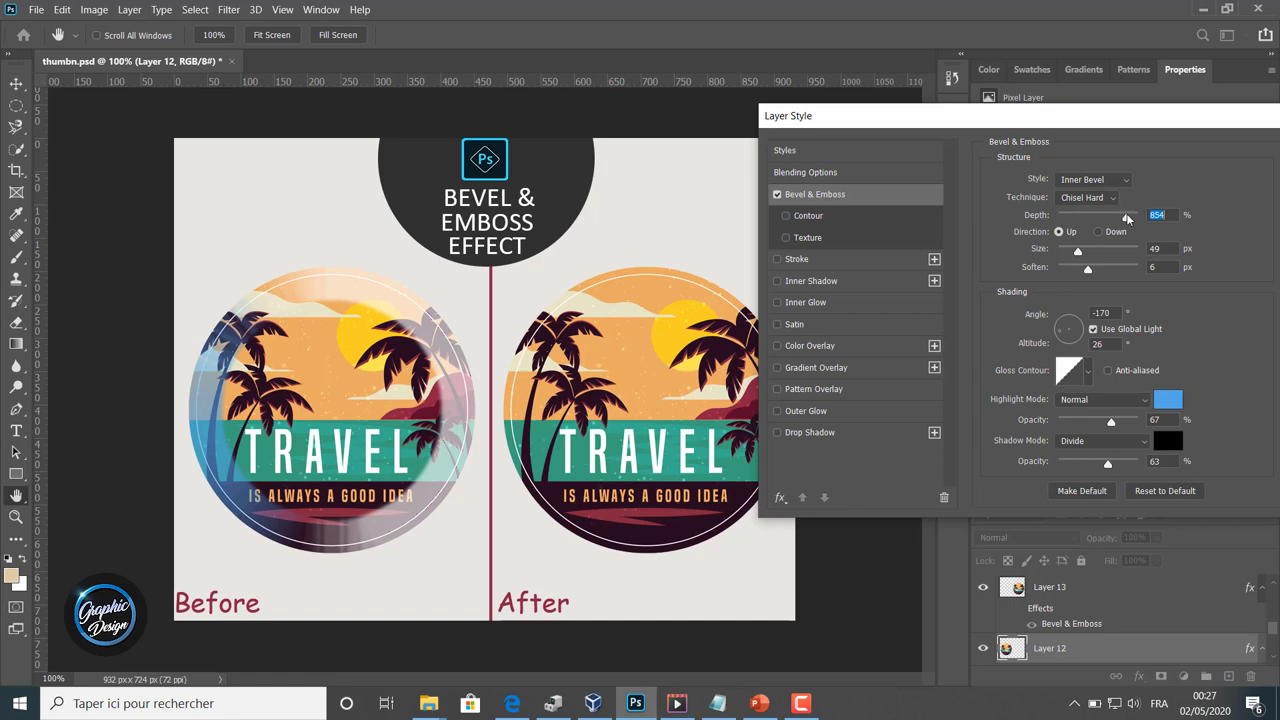
drag(1126, 218, 1128, 218)
drag(1075, 250, 1082, 253)
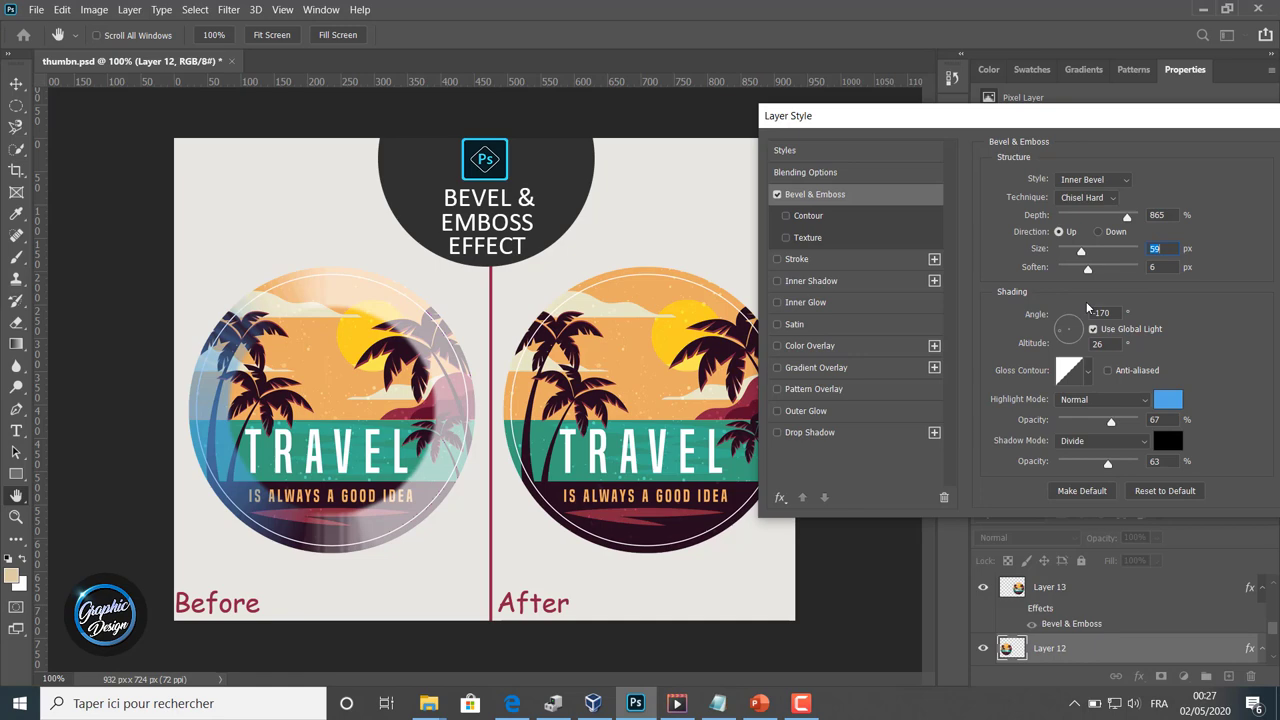
drag(1088, 268, 1124, 270)
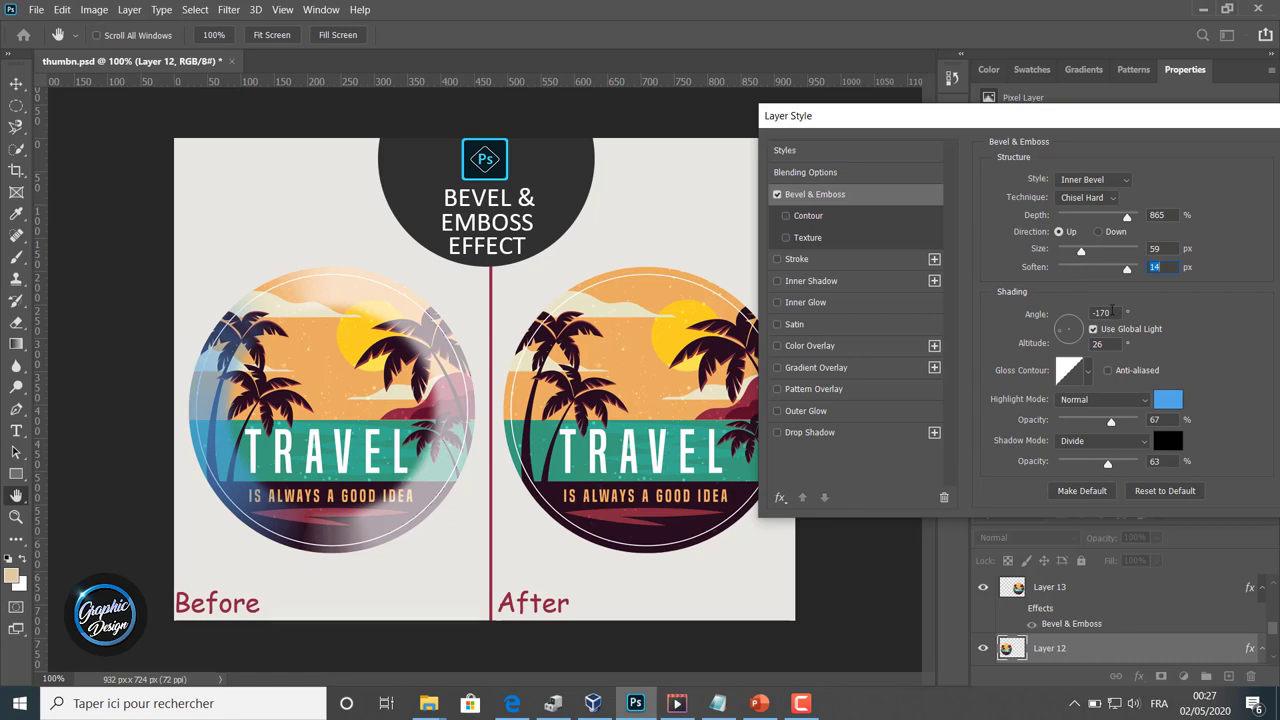
Enter a light angle of 90° and altitude of 16°, then apply the bevel settings.
drag(1108, 312, 1079, 313)
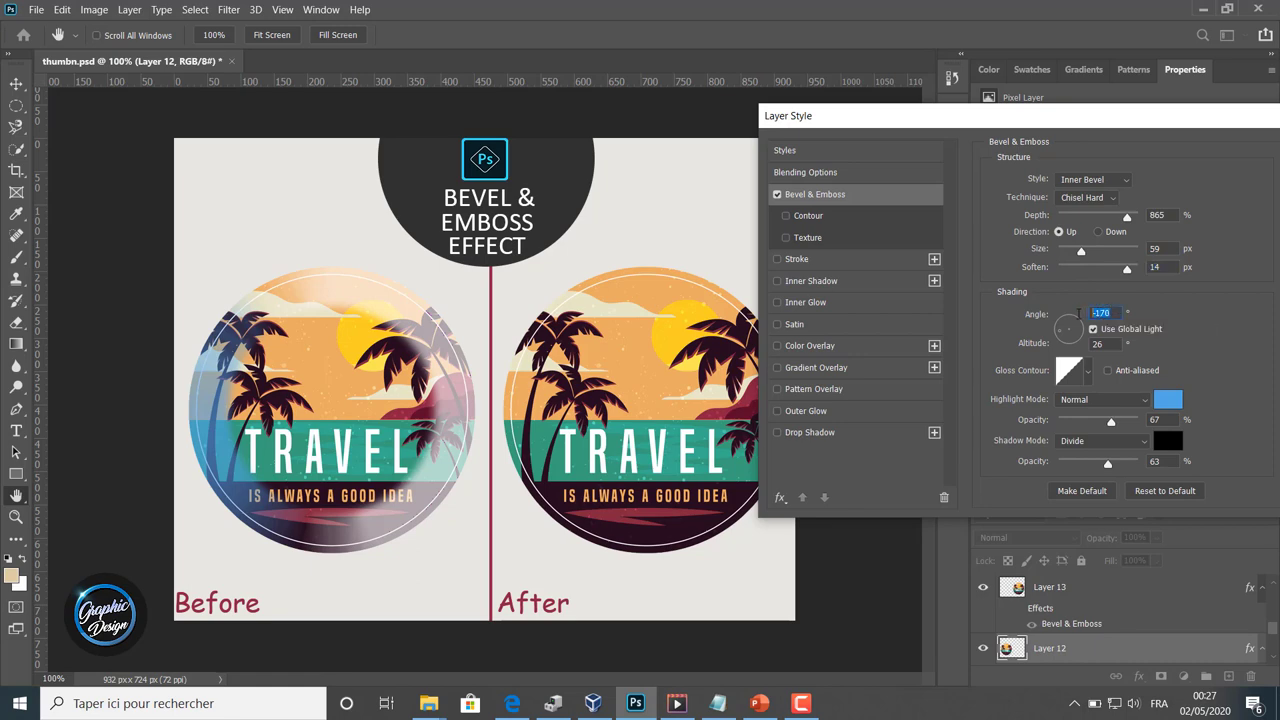
text(90)
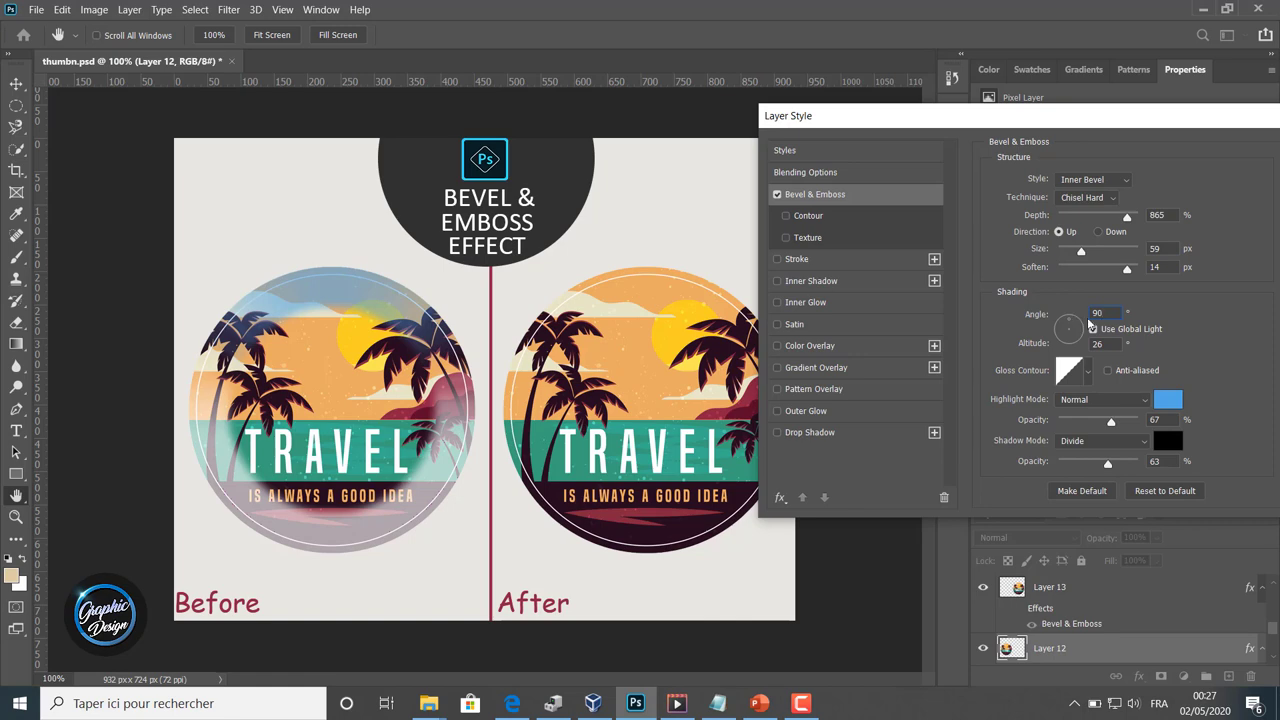
key(Return)
click(1106, 344)
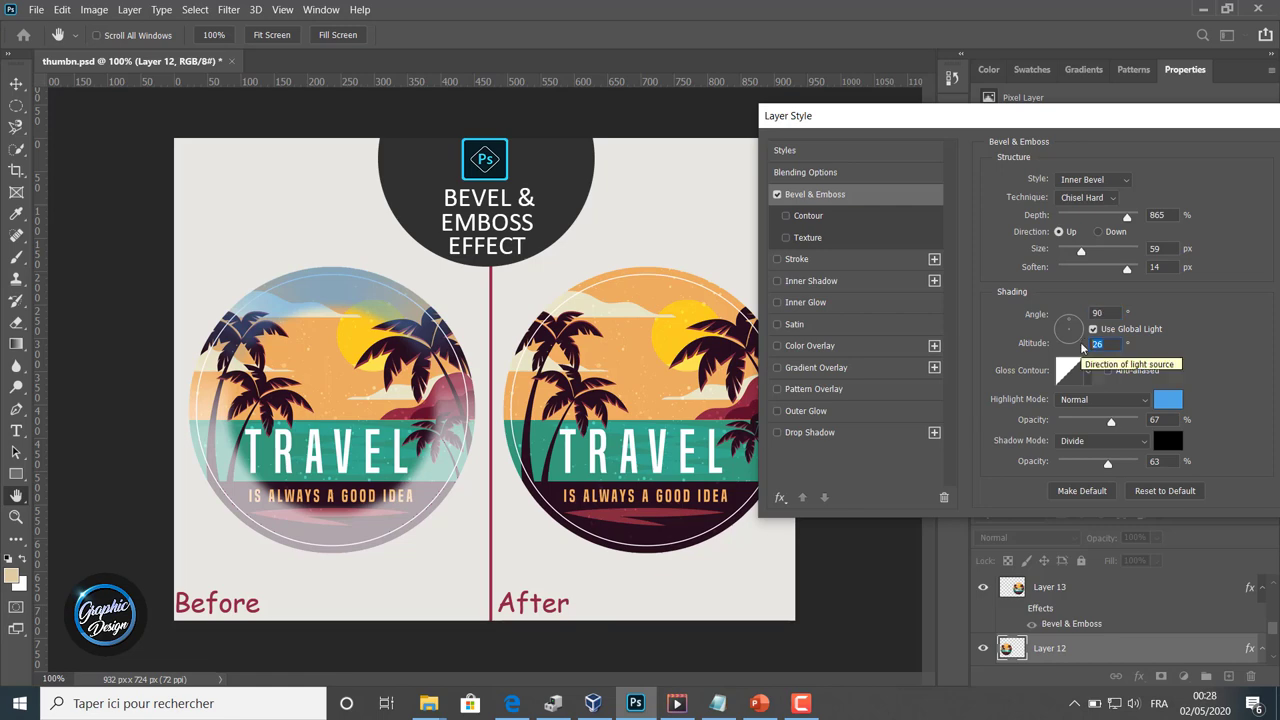
text(16)
key(Return)
key(v)
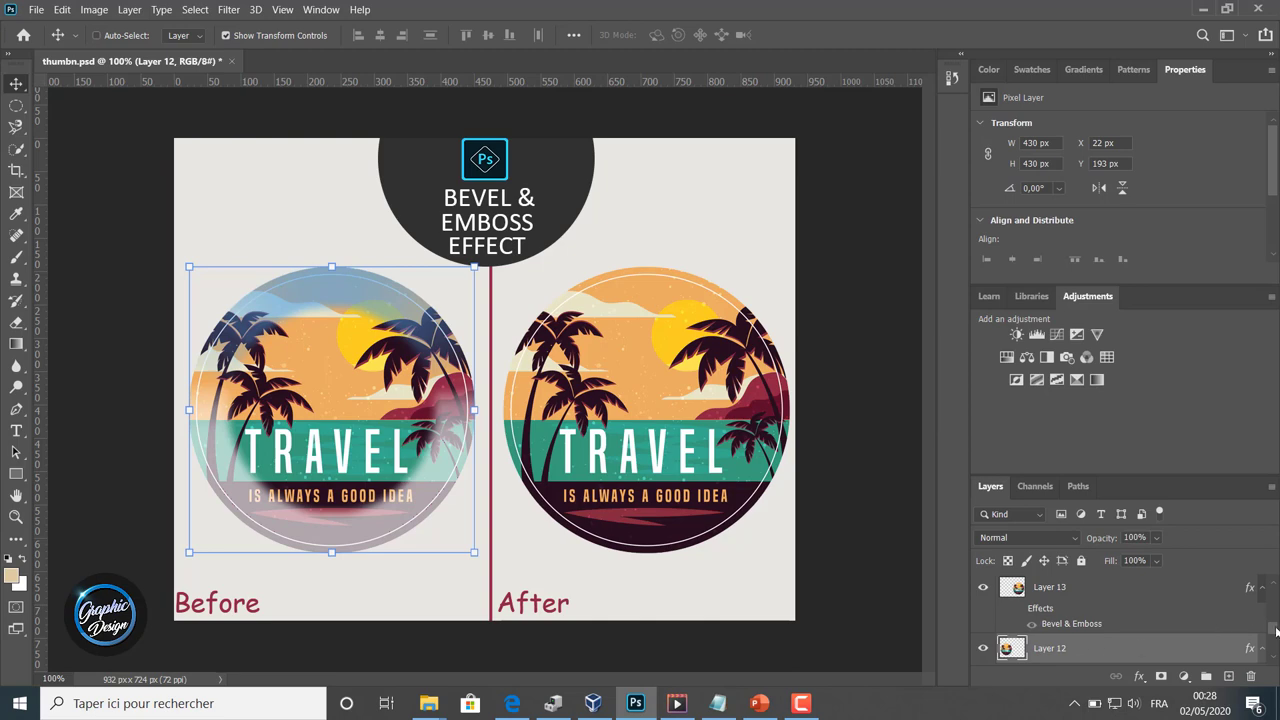
Reopen Layer 12's Bevel & Emboss settings and make the highlight colour white.
scroll(1124, 600, down, 2)
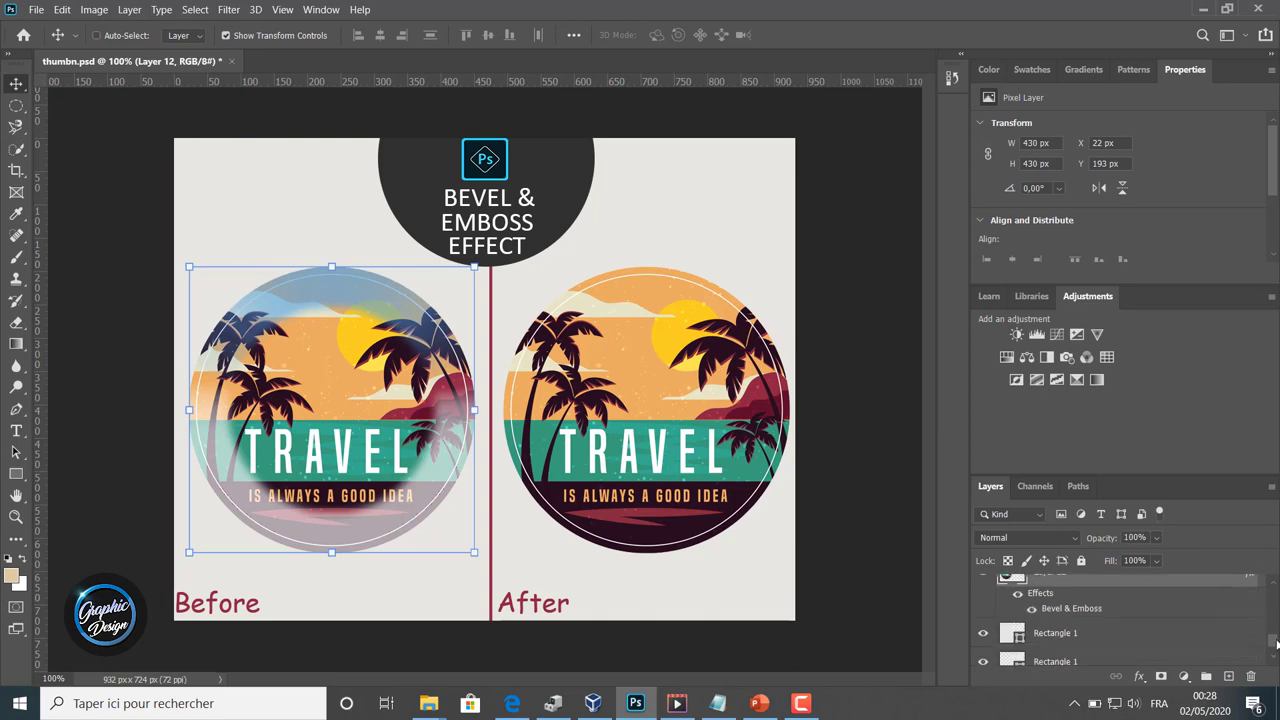
double_click(1088, 597)
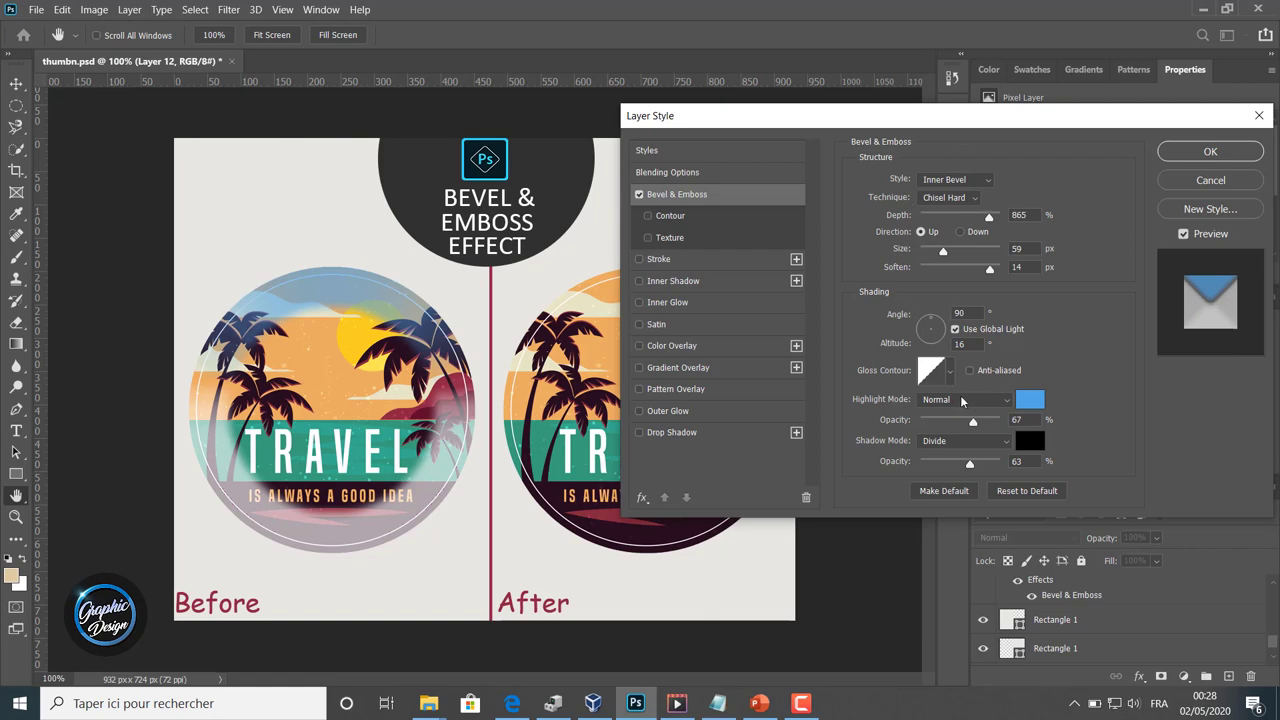
click(1037, 399)
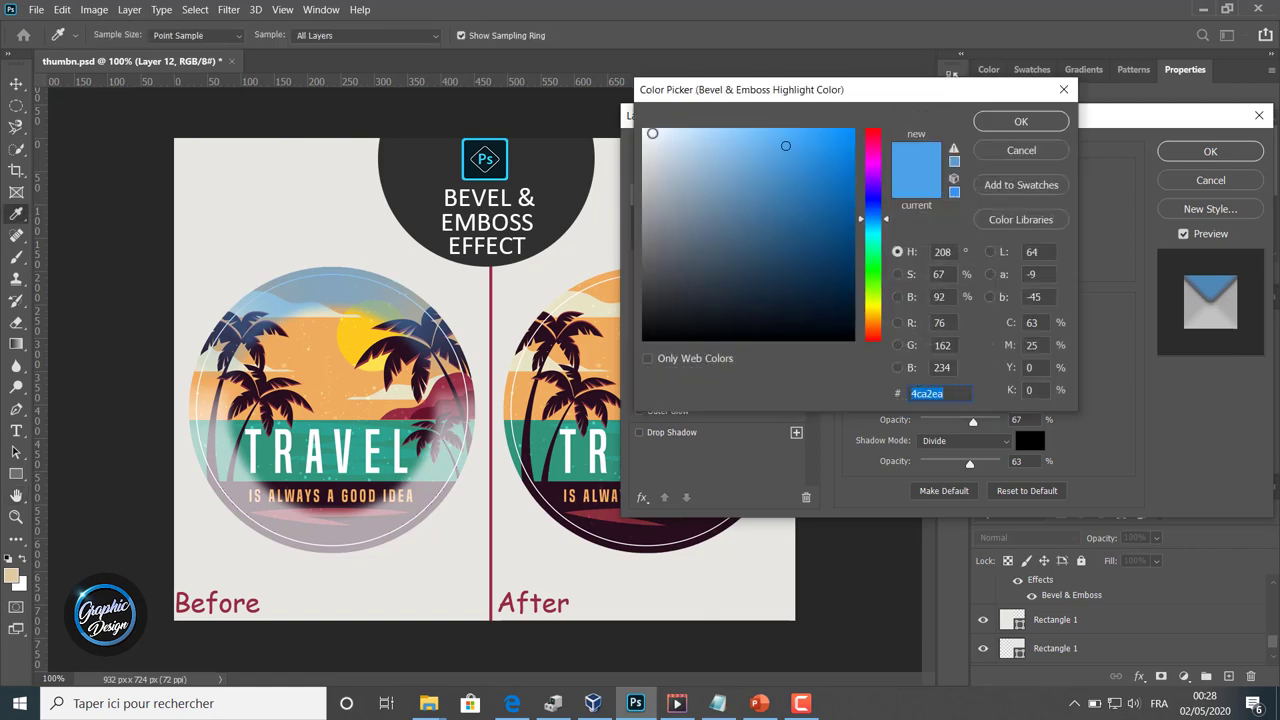
click(643, 131)
click(1020, 121)
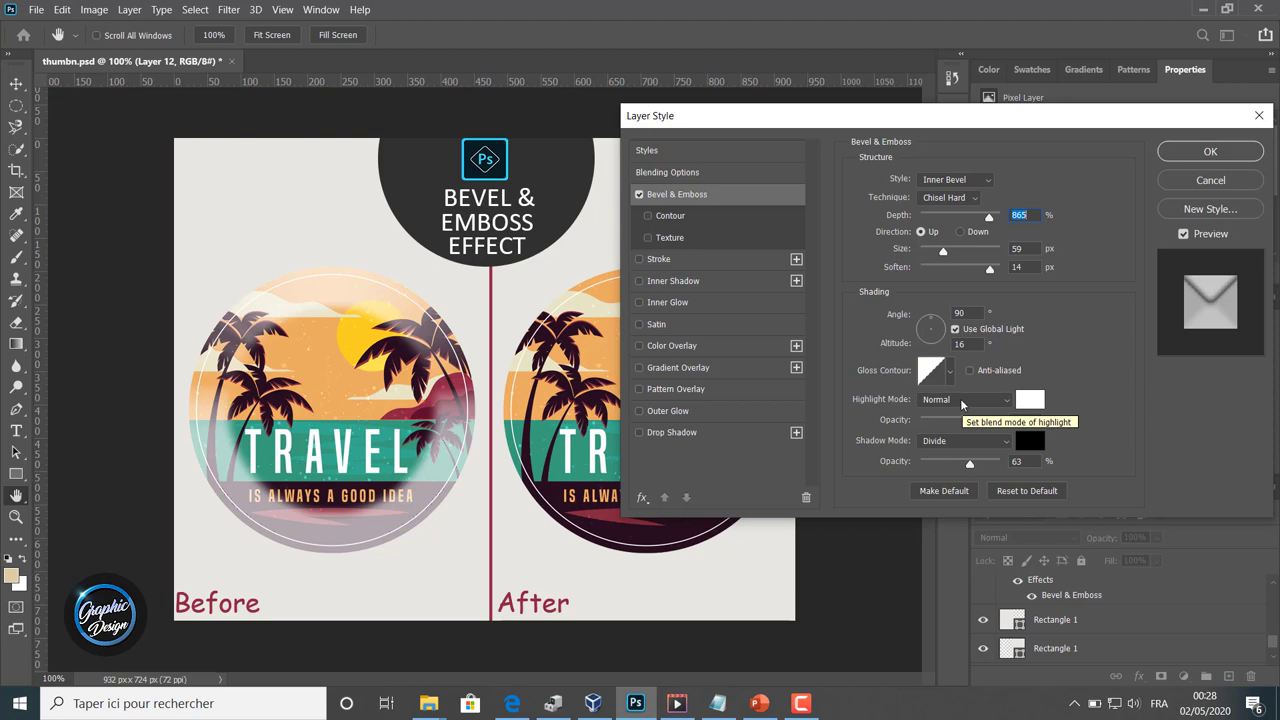
Set highlight opacity to 59% and the shadow to Normal mode at 45% opacity.
drag(973, 424, 967, 424)
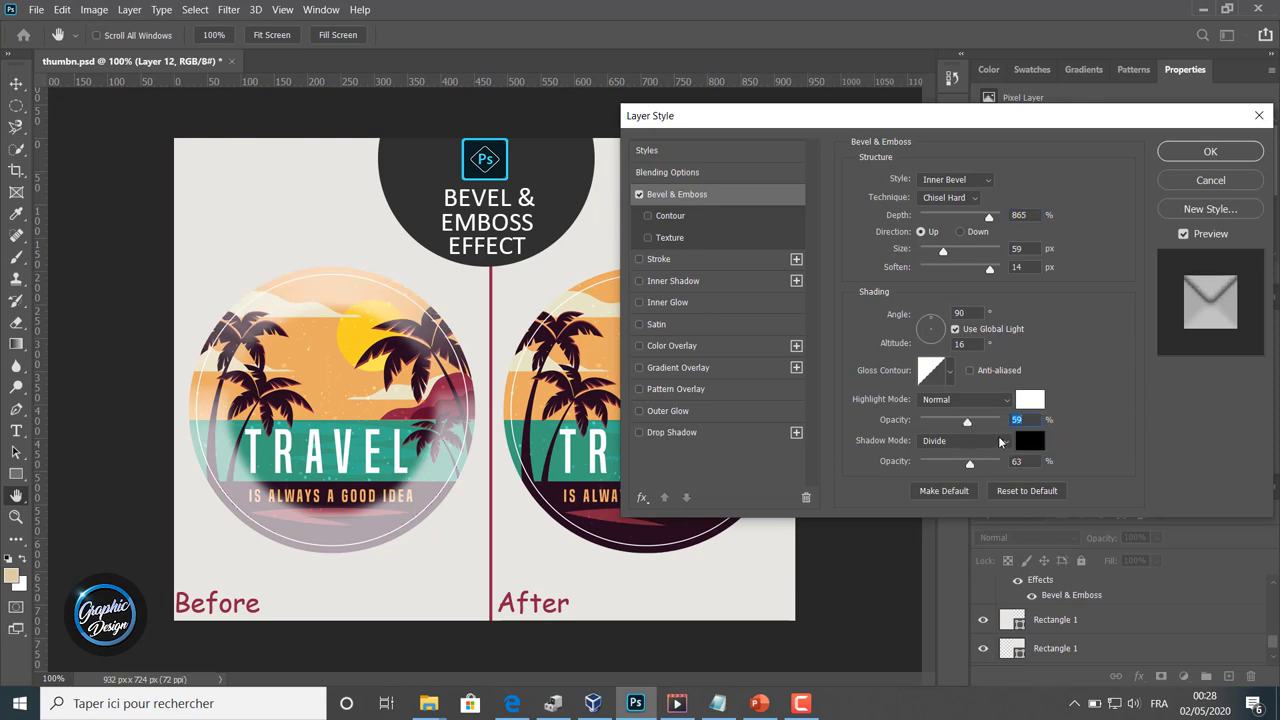
click(953, 441)
click(935, 279)
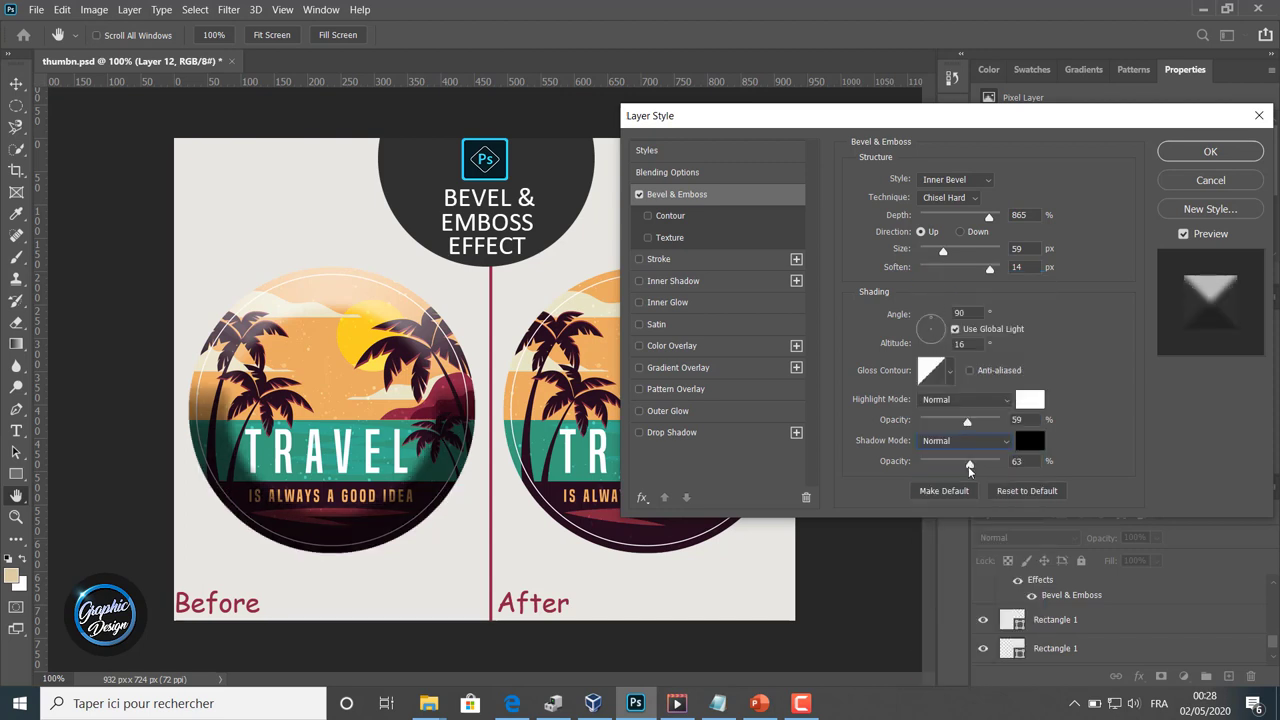
drag(969, 468, 958, 466)
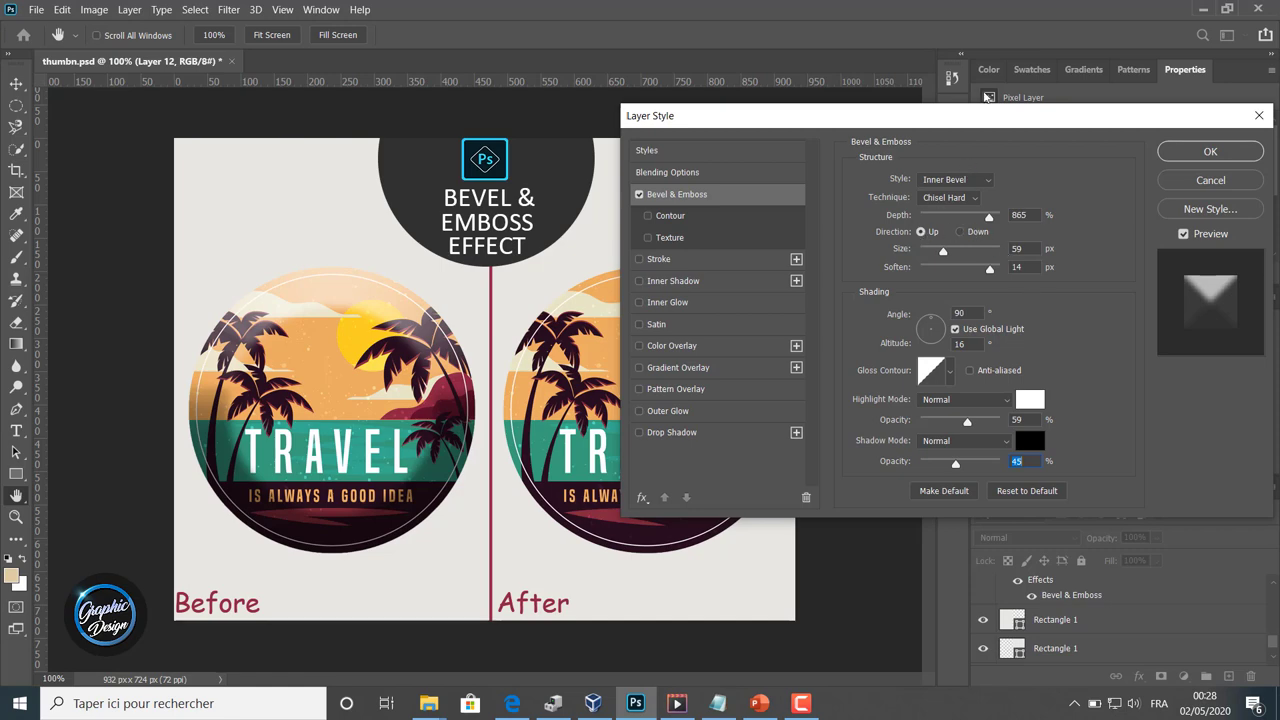
drag(988, 127, 640, 175)
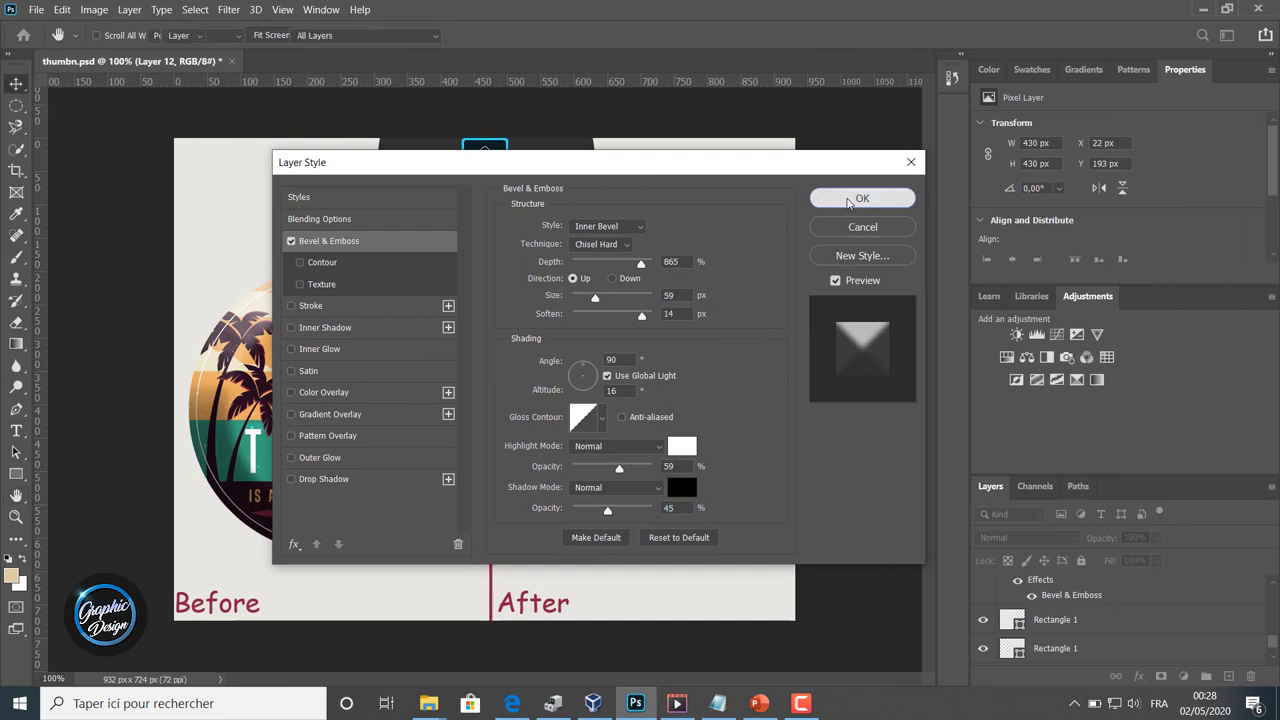
Apply the revised bevel and toggle Layer 12's effects off and on twice to compare.
click(850, 200)
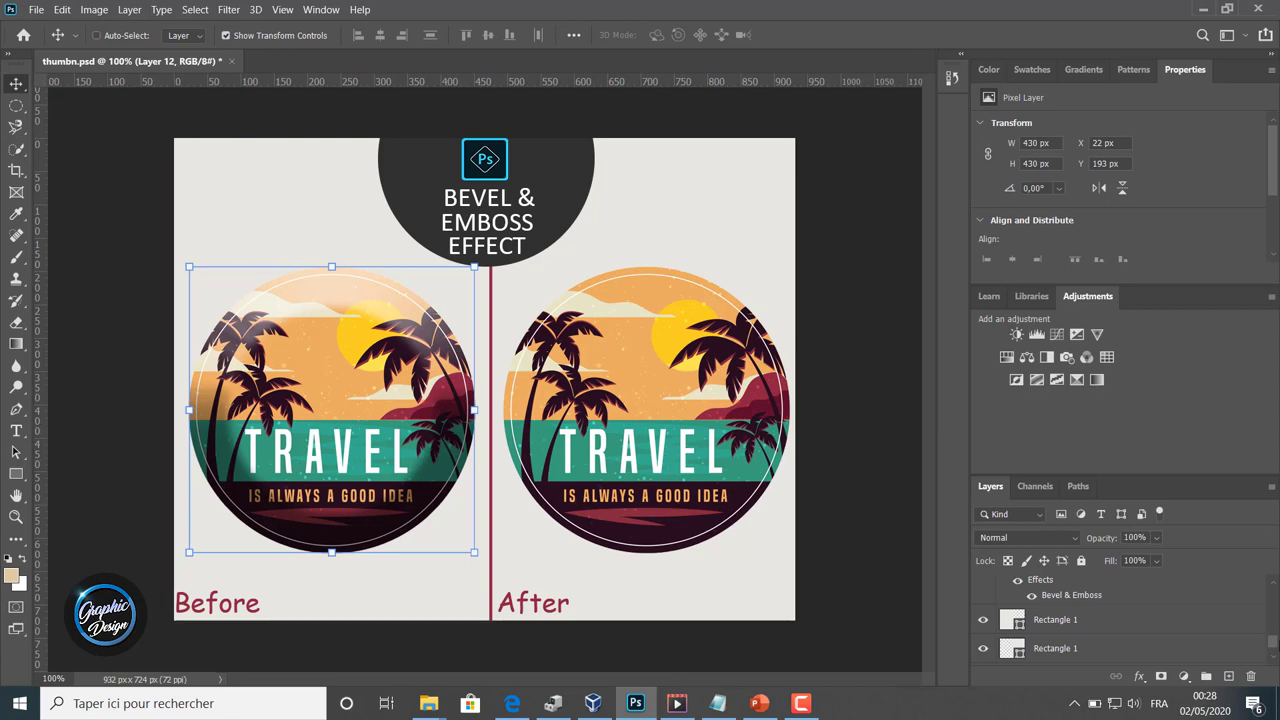
mouse_move(1275, 643)
mouse_down()
mouse_move(1271, 628)
mouse_move(1272, 642)
mouse_up()
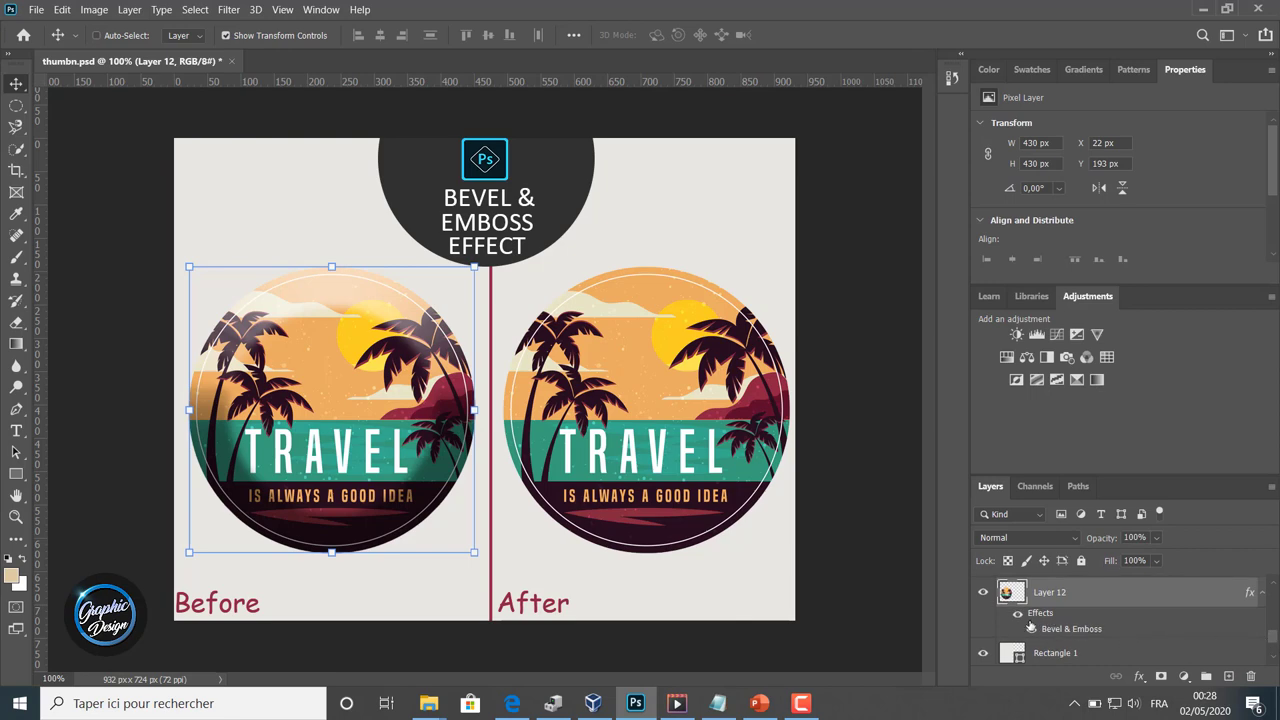
click(1017, 614)
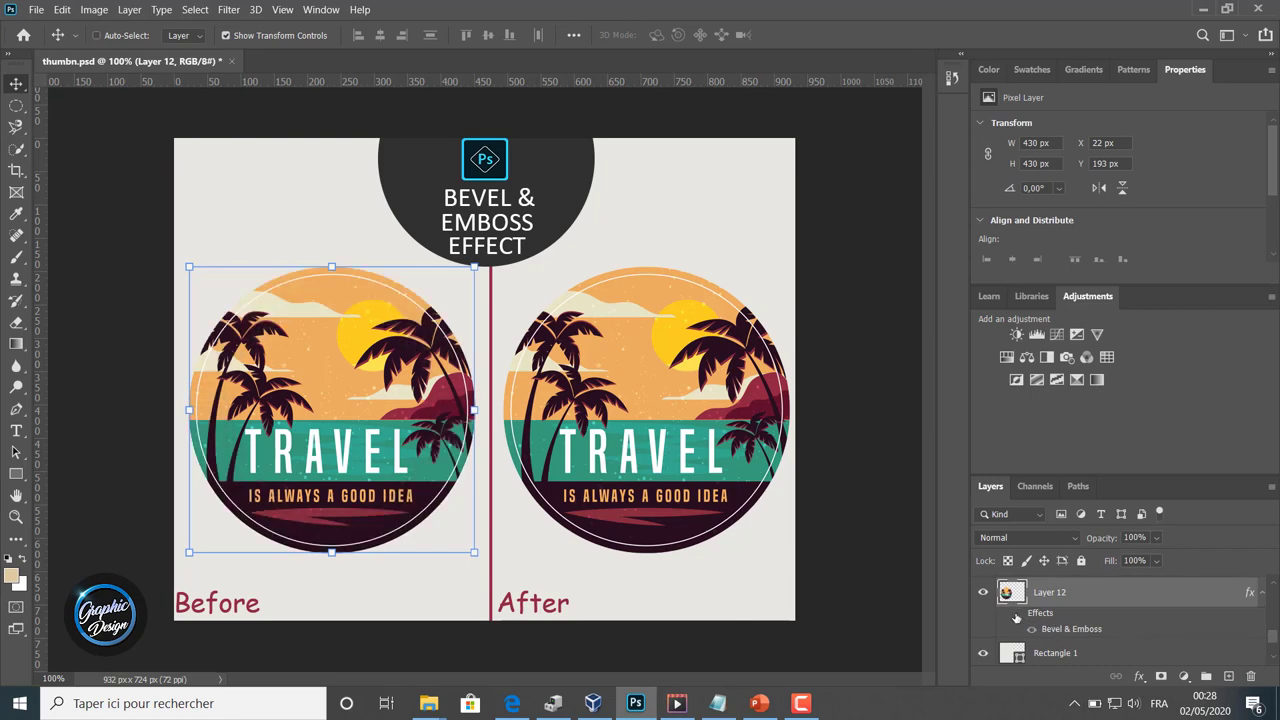
click(1017, 614)
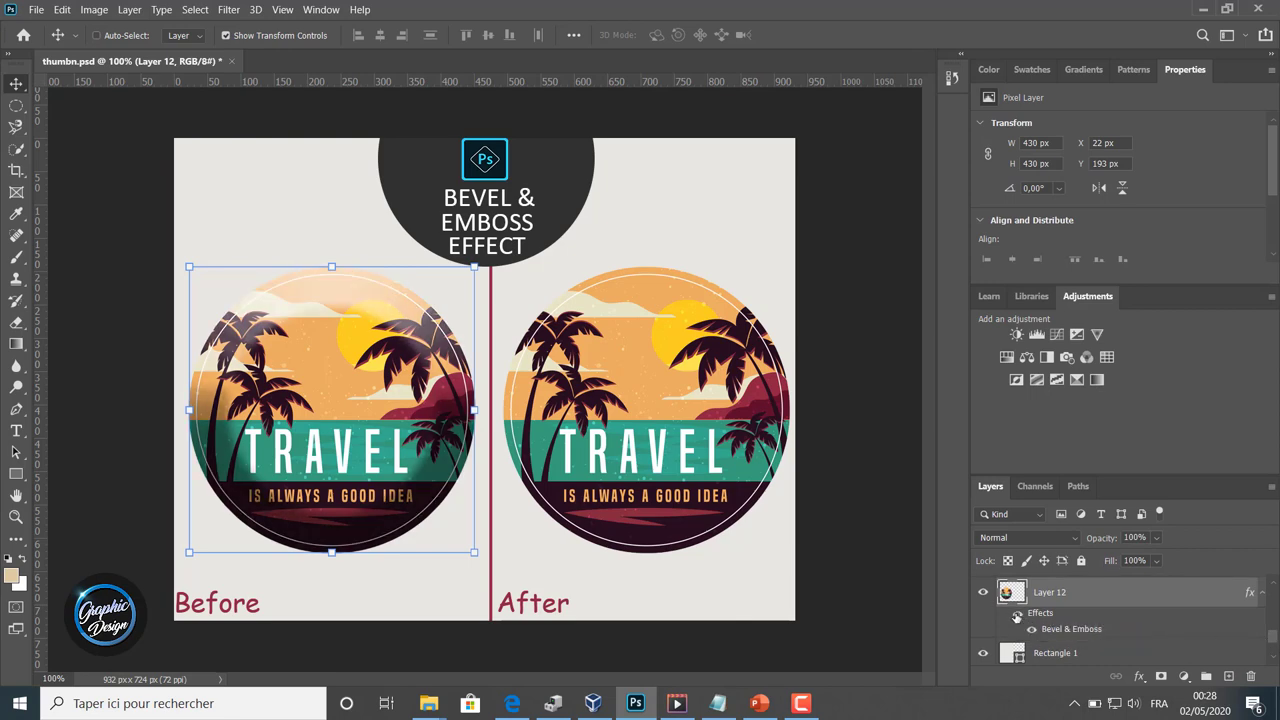
click(1017, 616)
click(1017, 614)
Reopen Layer 12's Bevel & Emboss, check the badges, and confirm it unchanged with OK.
double_click(1069, 629)
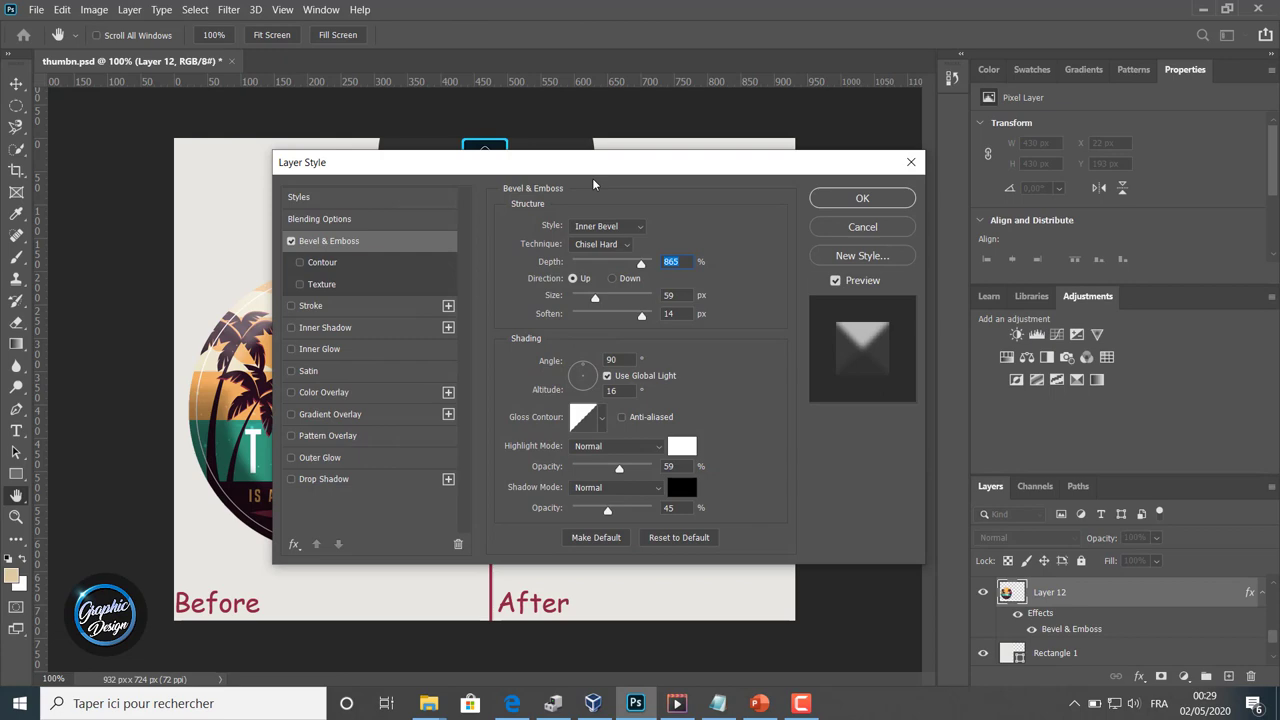
drag(592, 172, 883, 109)
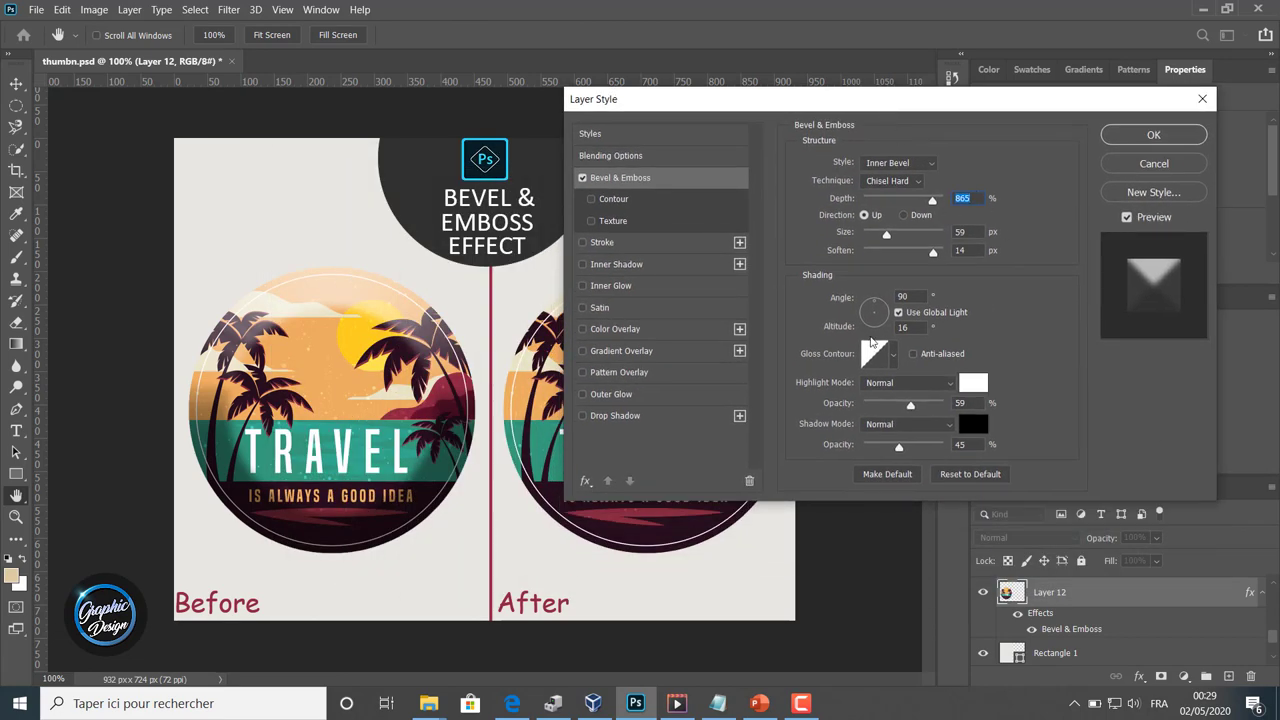
click(1142, 136)
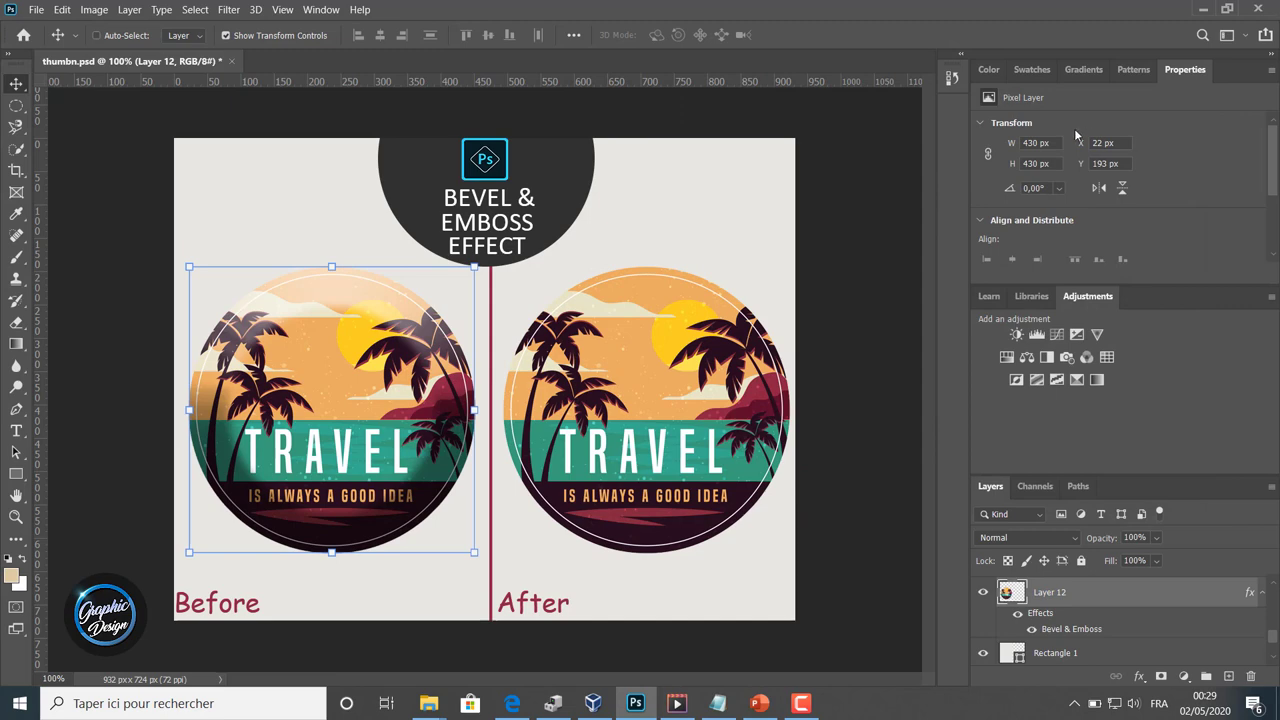